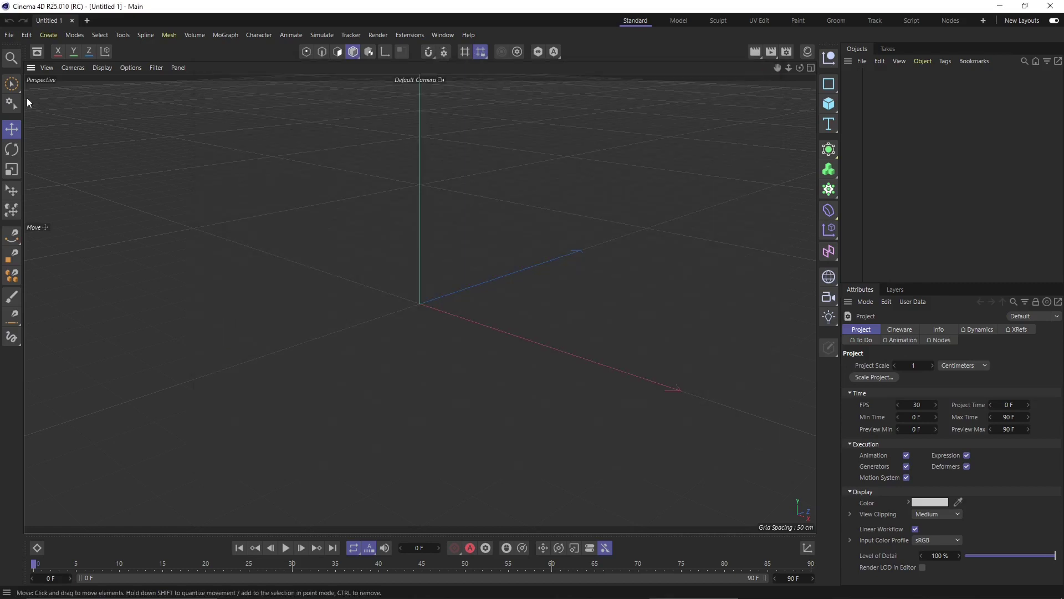
- Reopen the Lesson 09.c4d project from the recent files list
left_click(9, 34)
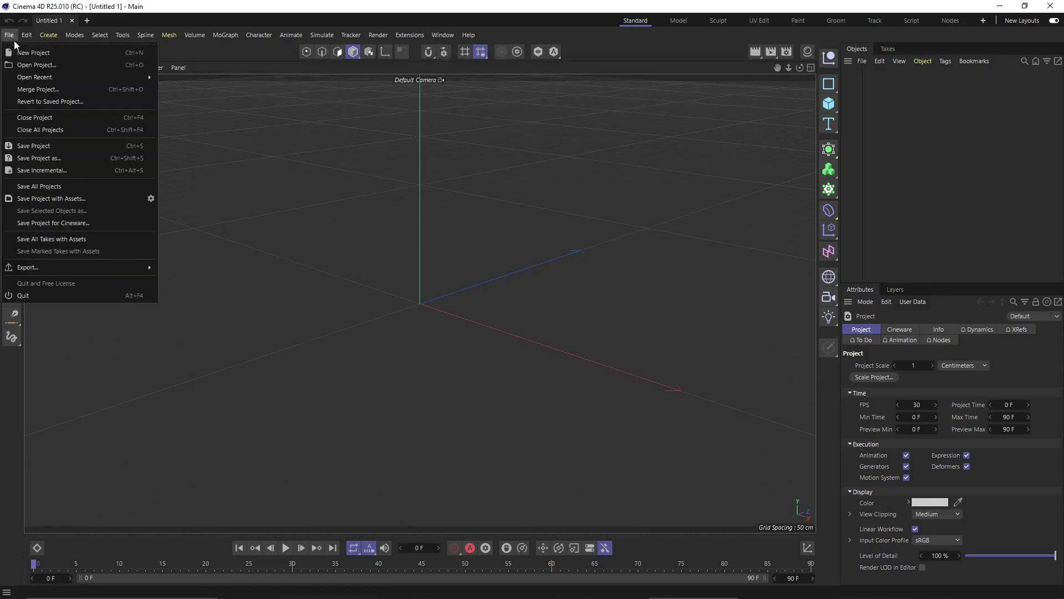
mouse_move(87, 78)
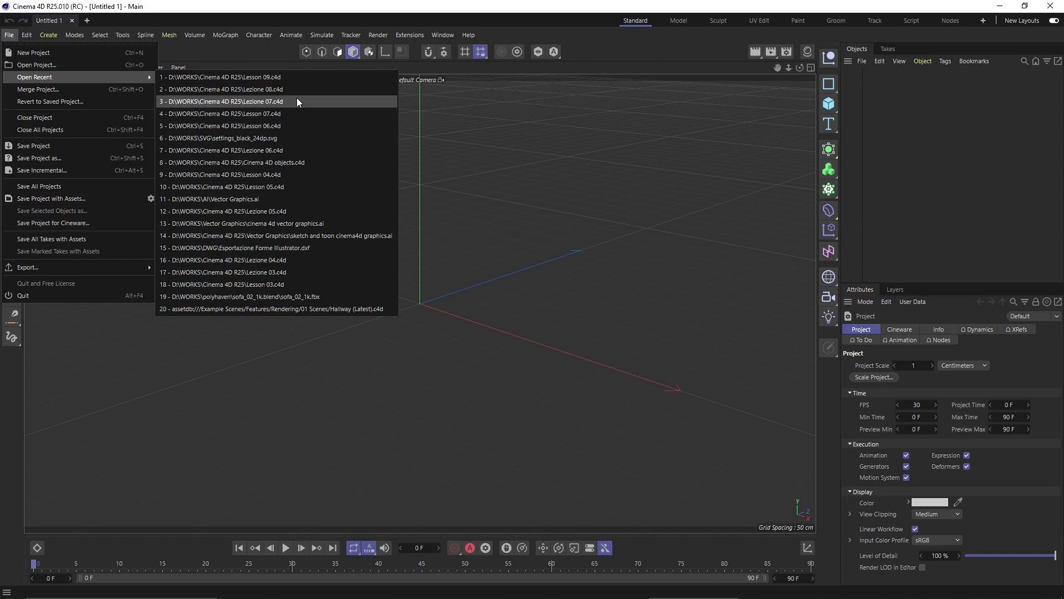
left_click(277, 78)
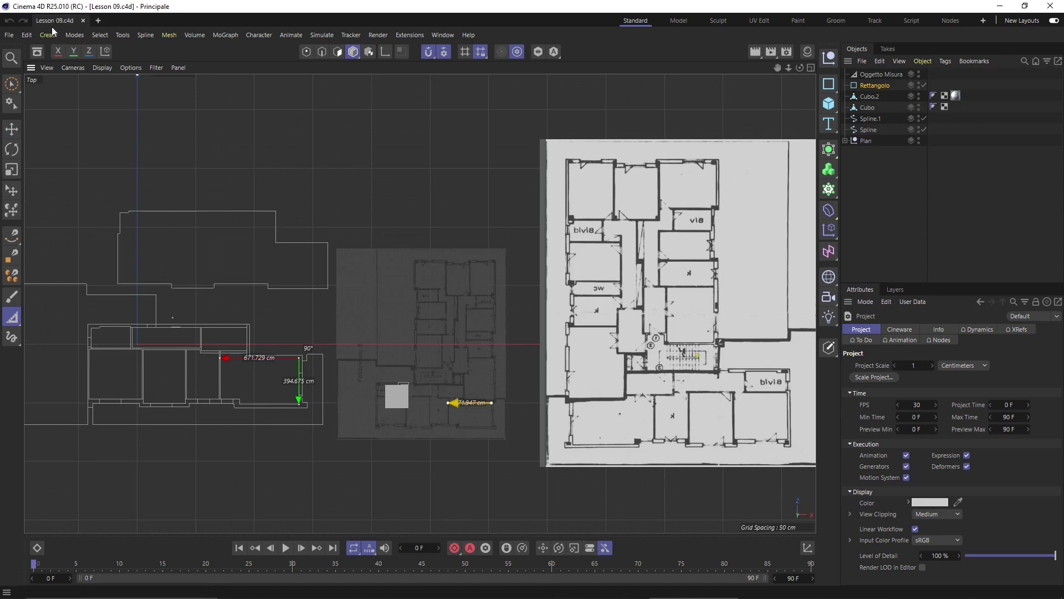
scroll(196, 241, "down", 2)
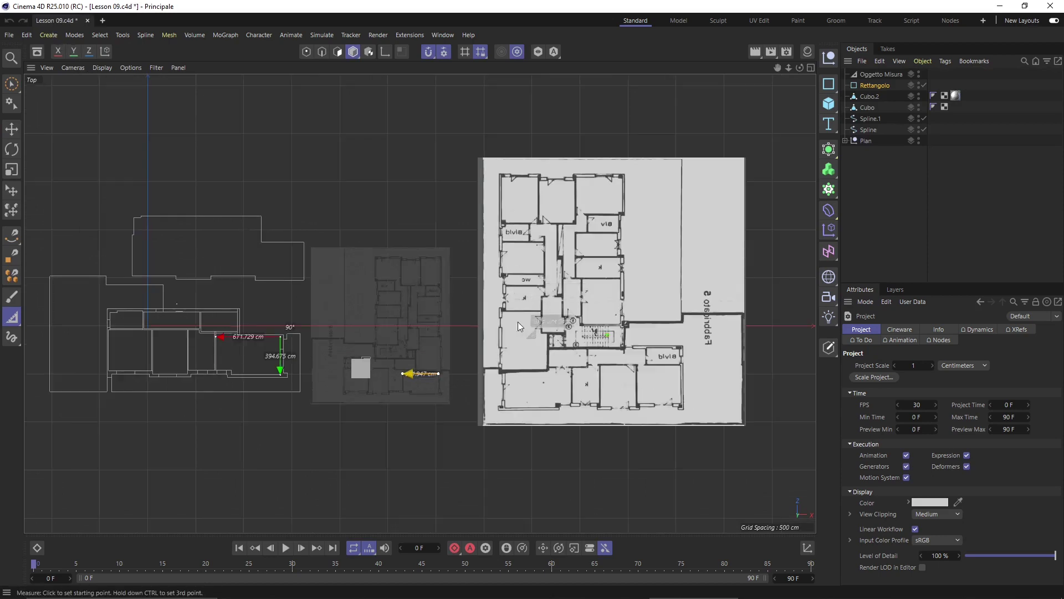
middle_click_drag(361, 364, 614, 421, "alt")
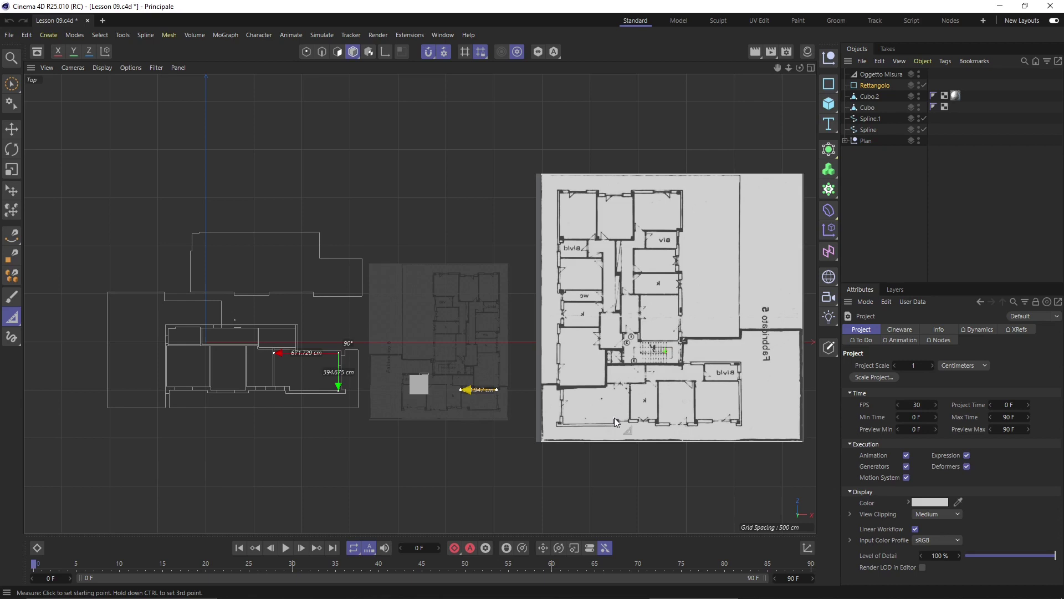
scroll(410, 231, "down", 1)
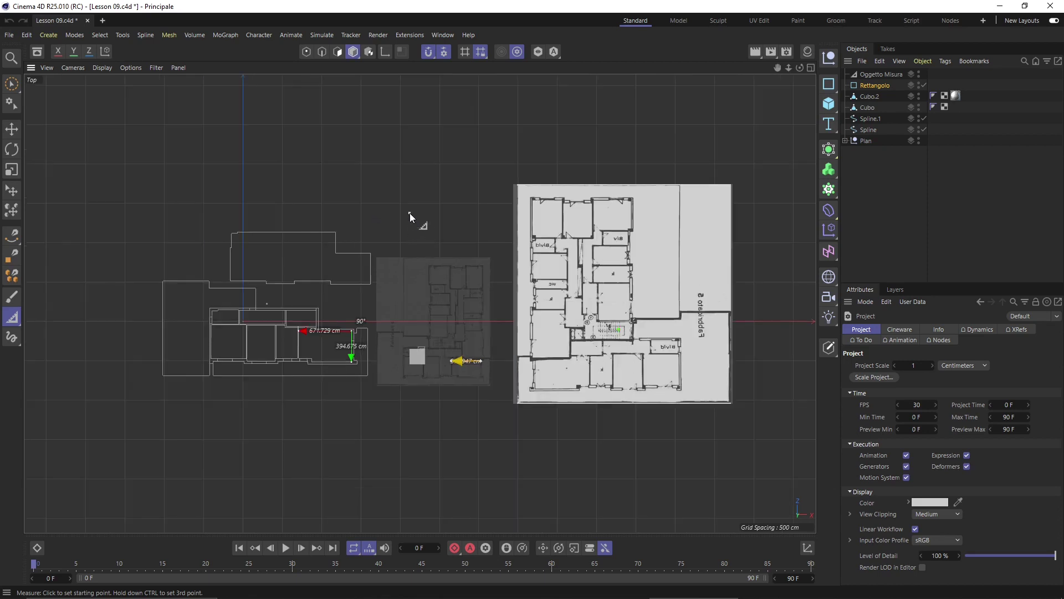
middle_click_drag(410, 195, 414, 206)
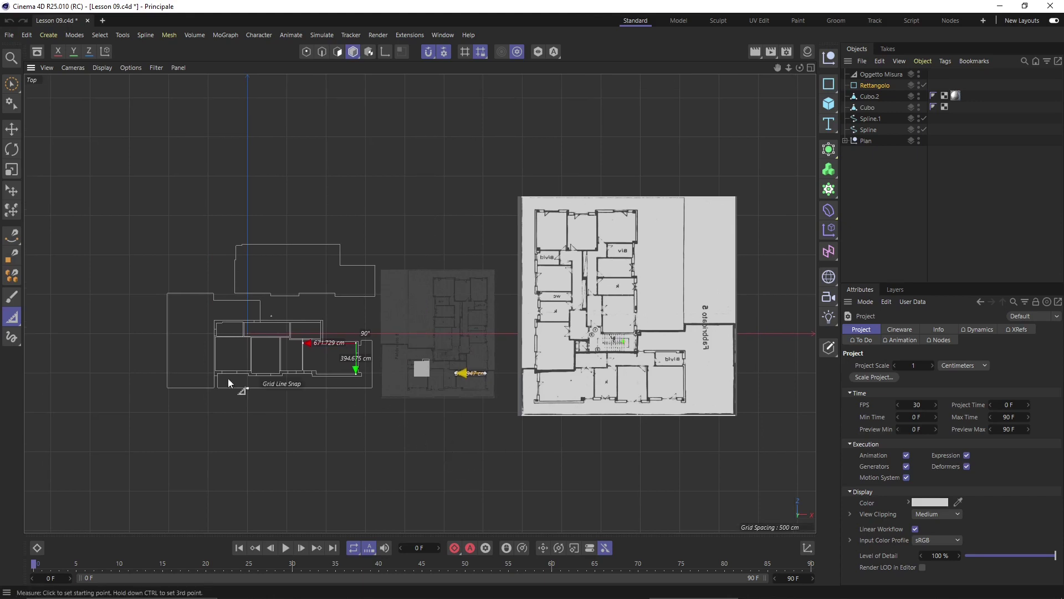
scroll(225, 371, "up", 1)
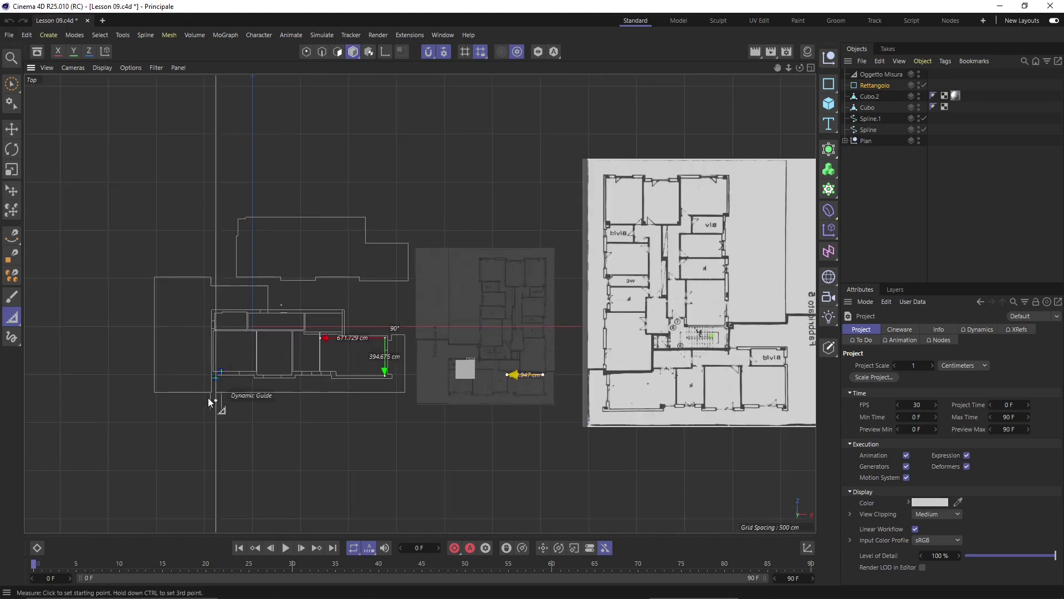
scroll(208, 397, "up", 1)
middle_click_drag(208, 397, 408, 403)
scroll(633, 305, "up", 1)
scroll(632, 305, "up", 1)
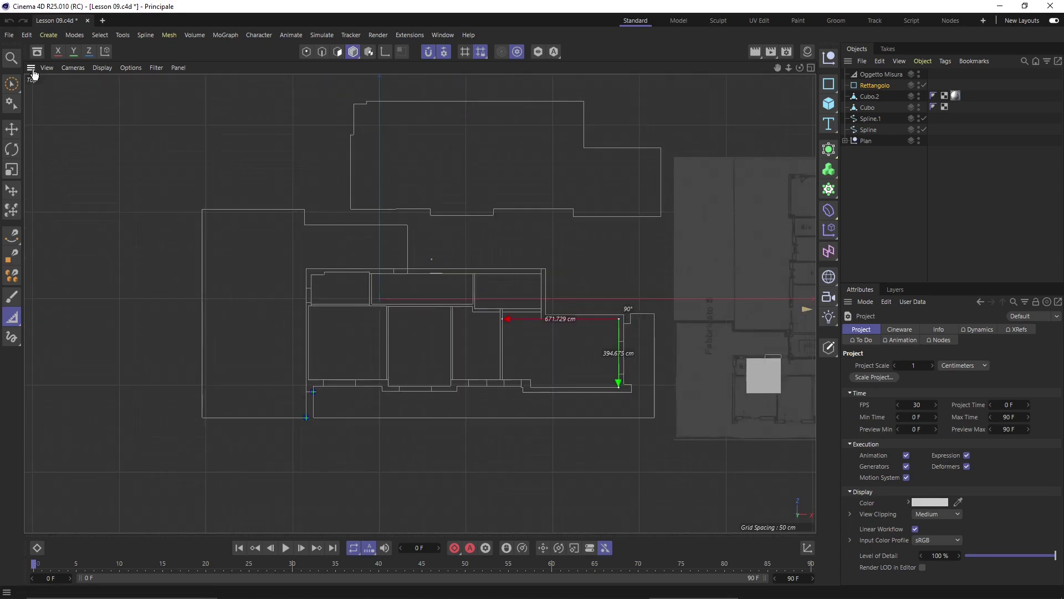
- Browse to the WORKS\AI folder and choose Vector Graphics.ai to open
left_click(11, 38)
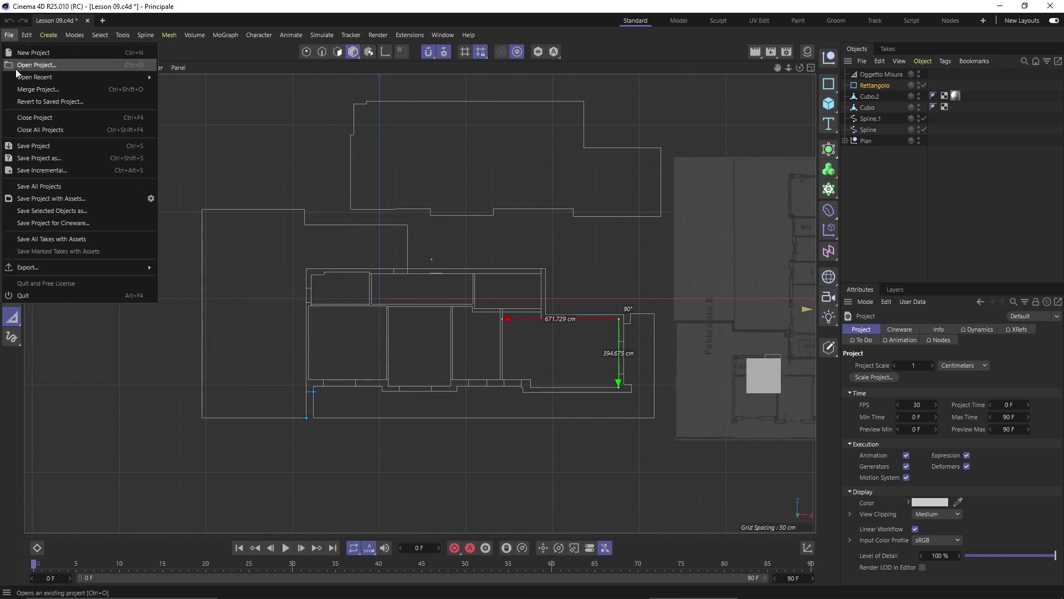
left_click(29, 92)
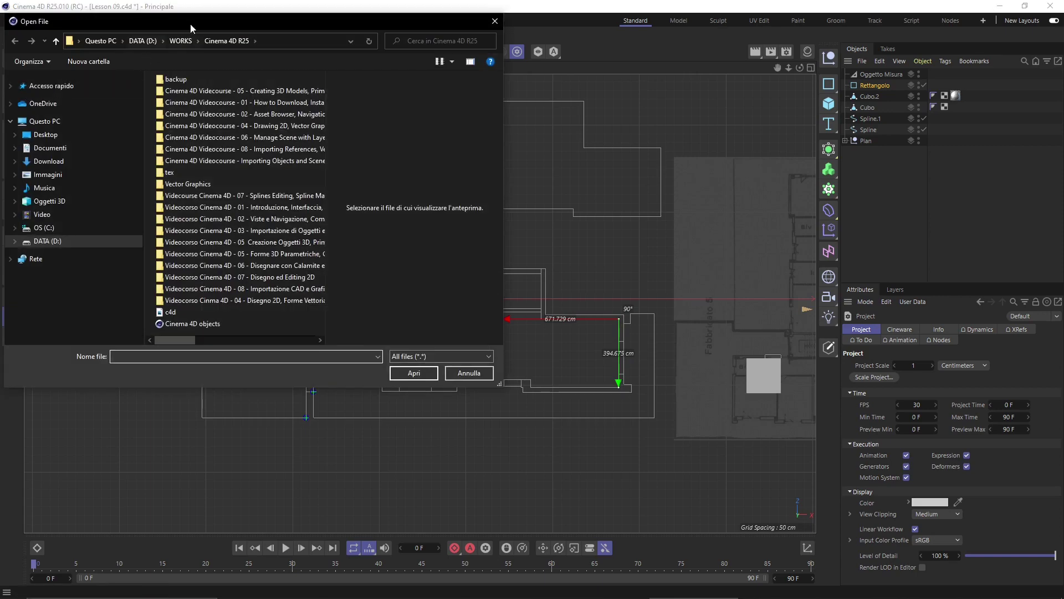
left_click_drag(191, 22, 263, 97)
left_click(252, 120)
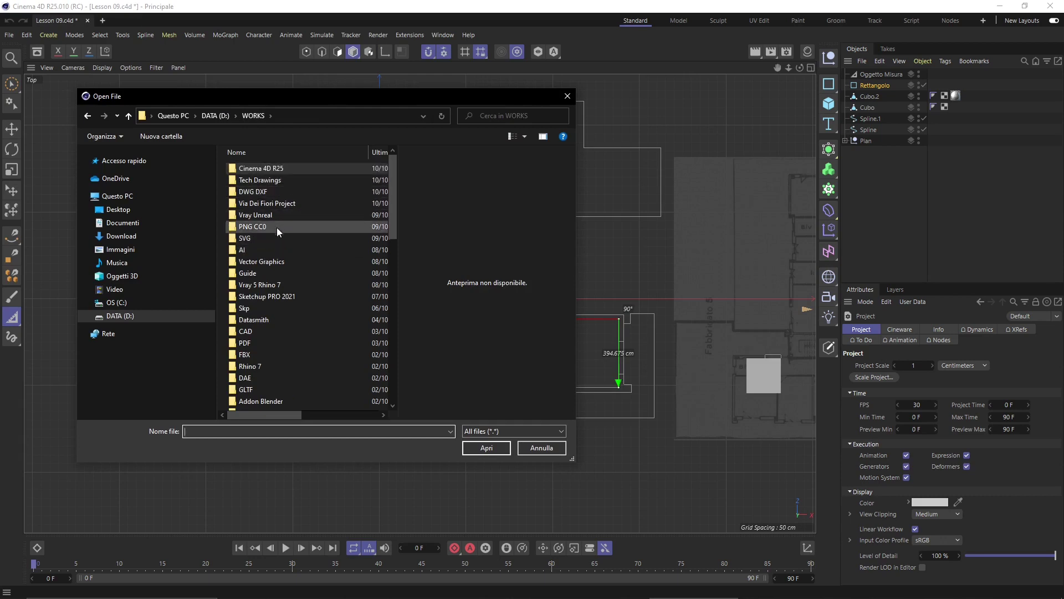
double_click(246, 253)
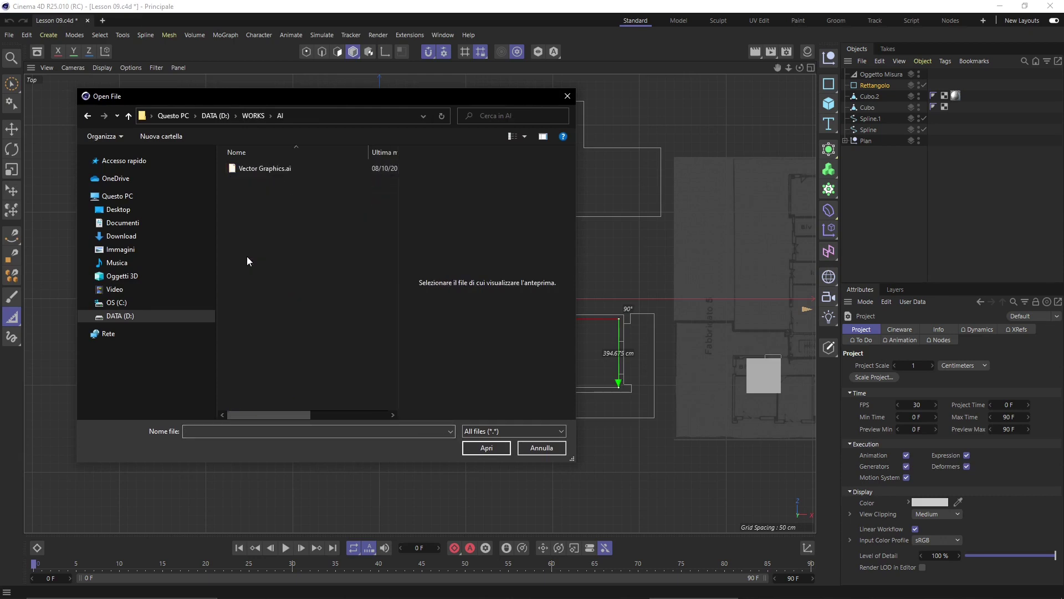
left_click(254, 168)
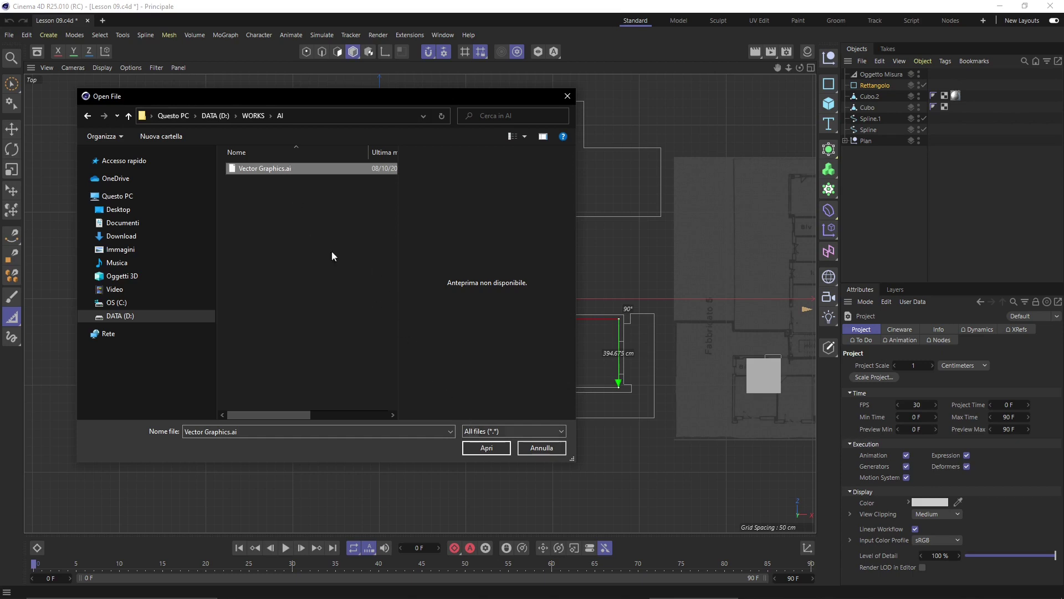
left_click(467, 448)
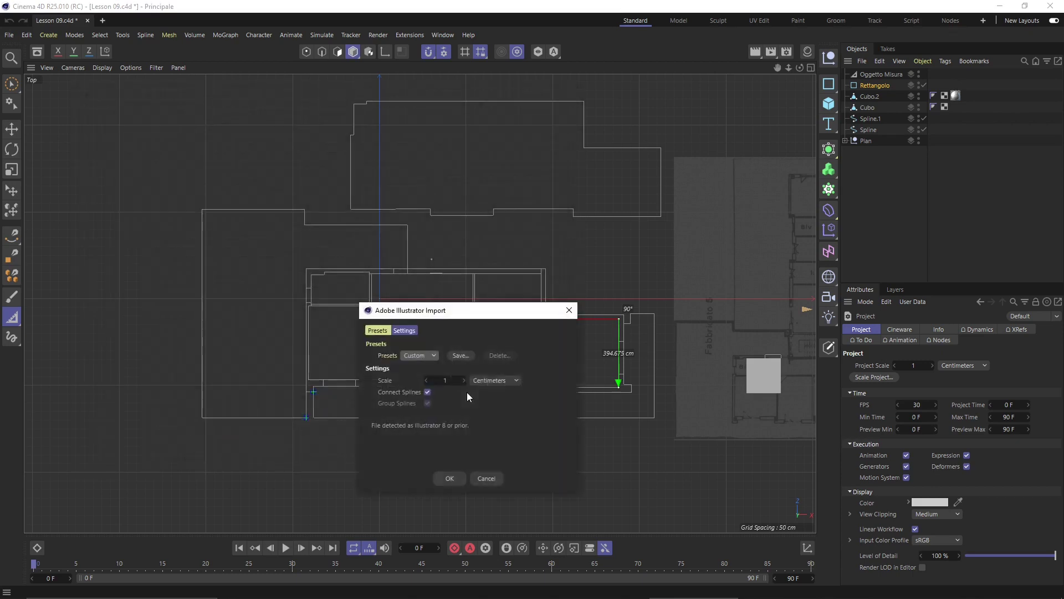
left_click_drag(475, 316, 491, 193)
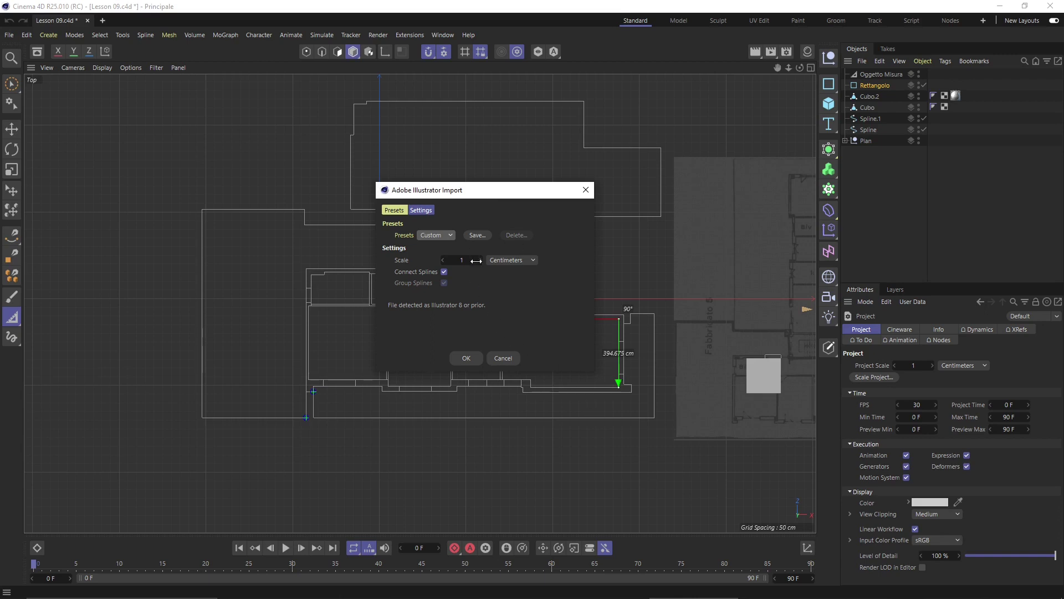
- Import the Illustrator vector lines with the current settings and zoom around the walls
left_click(476, 358)
scroll(392, 309, "up", 3)
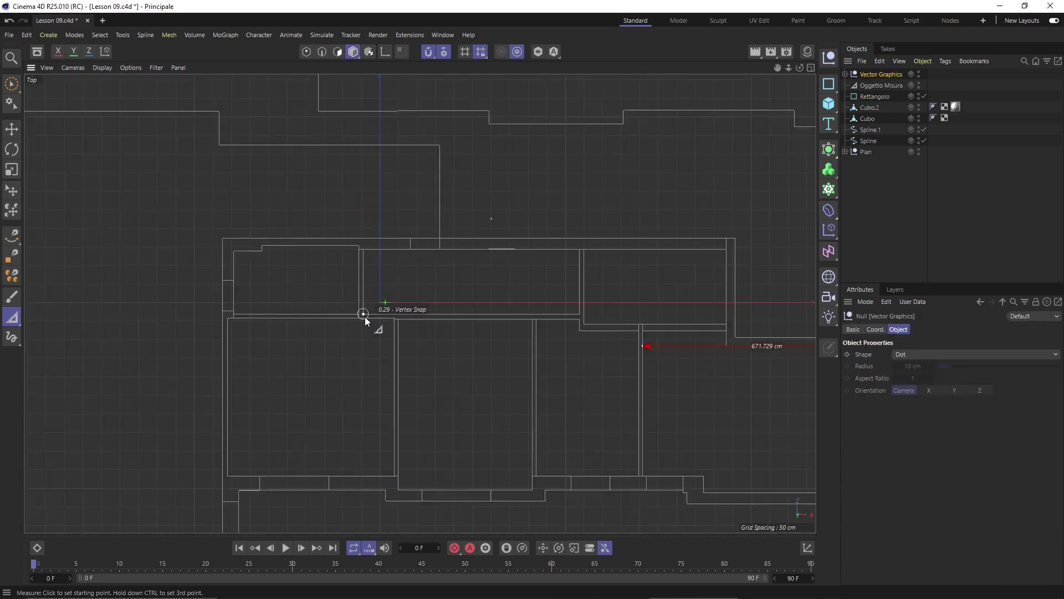
scroll(365, 318, "up", 4)
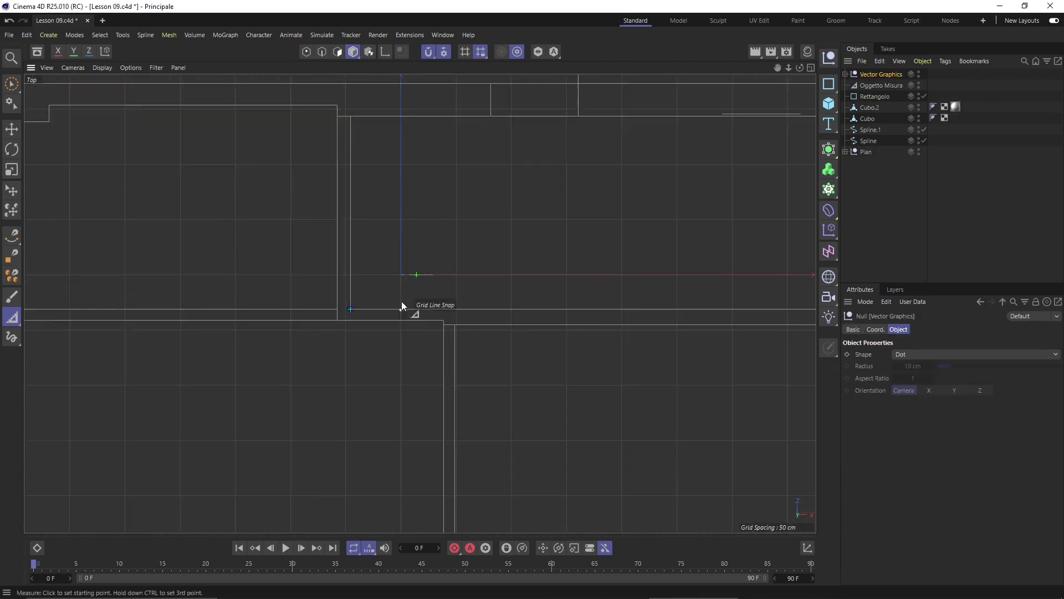
scroll(402, 296, "up", 3)
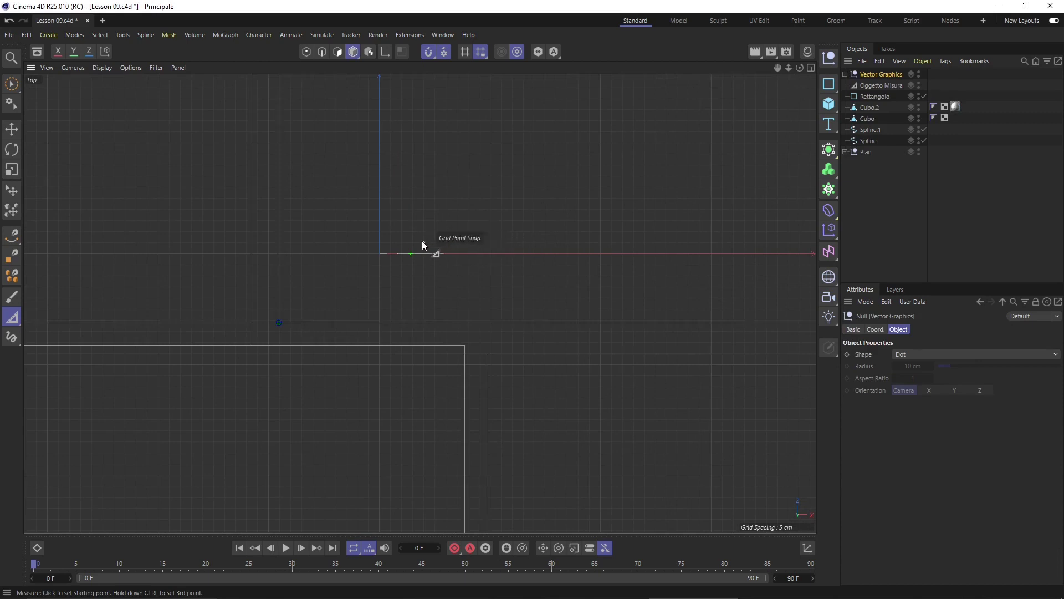
scroll(368, 270, "down", 2)
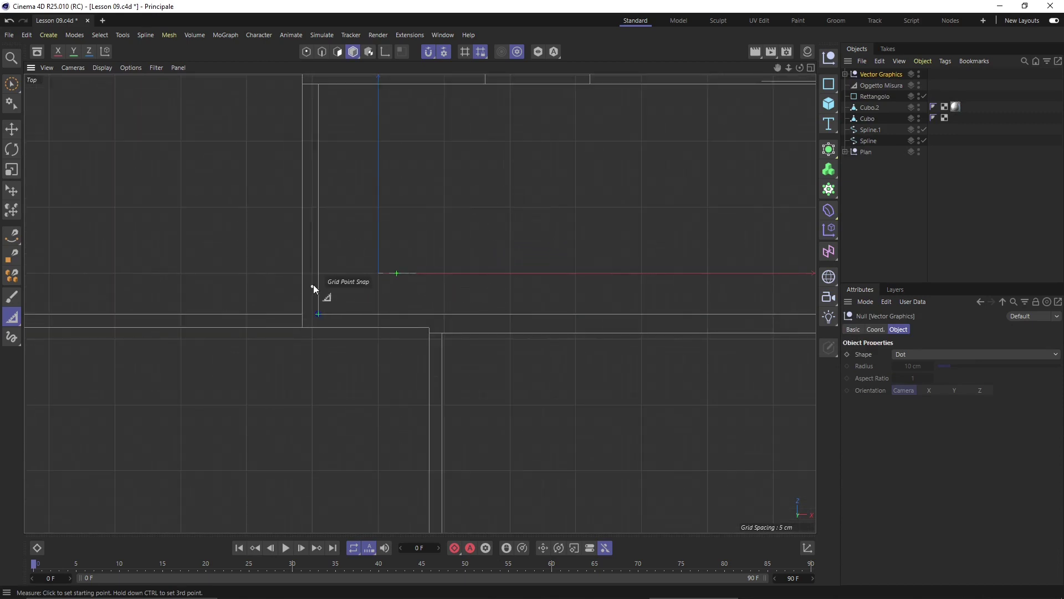
scroll(313, 285, "down", 6)
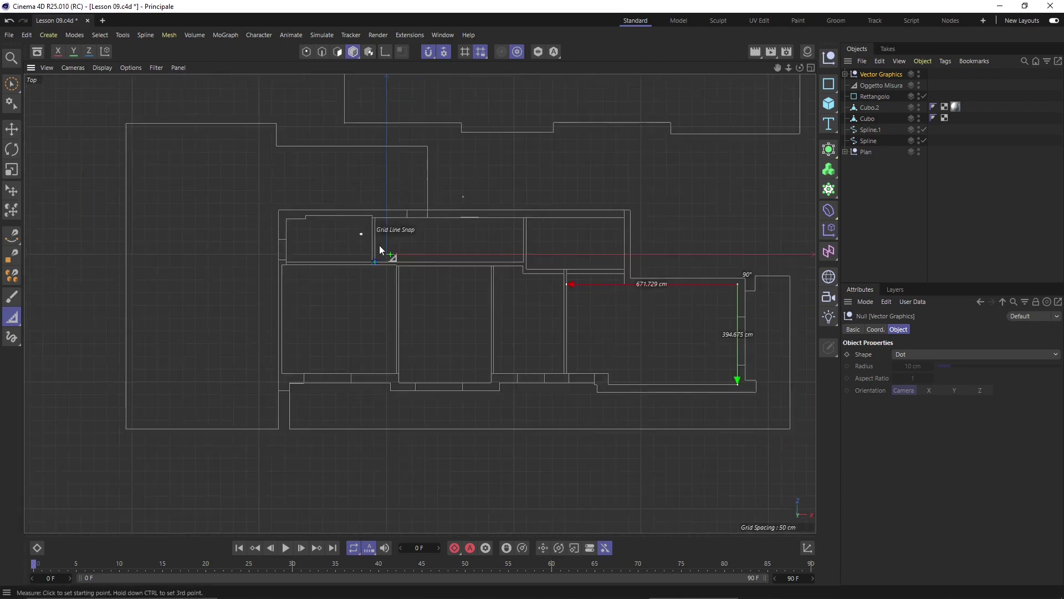
scroll(384, 249, "up", 6)
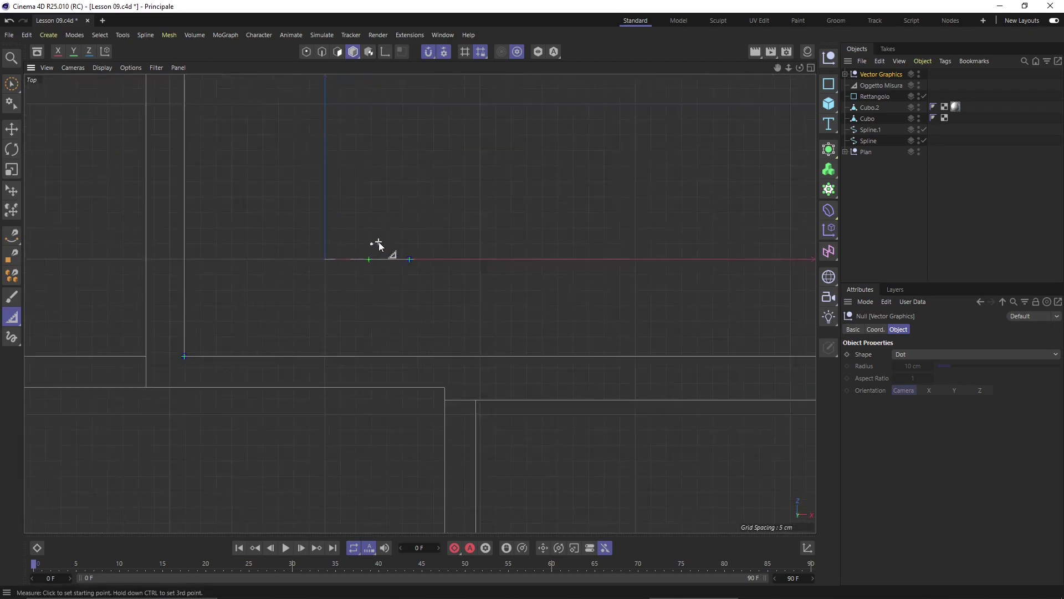
scroll(379, 245, "up", 2)
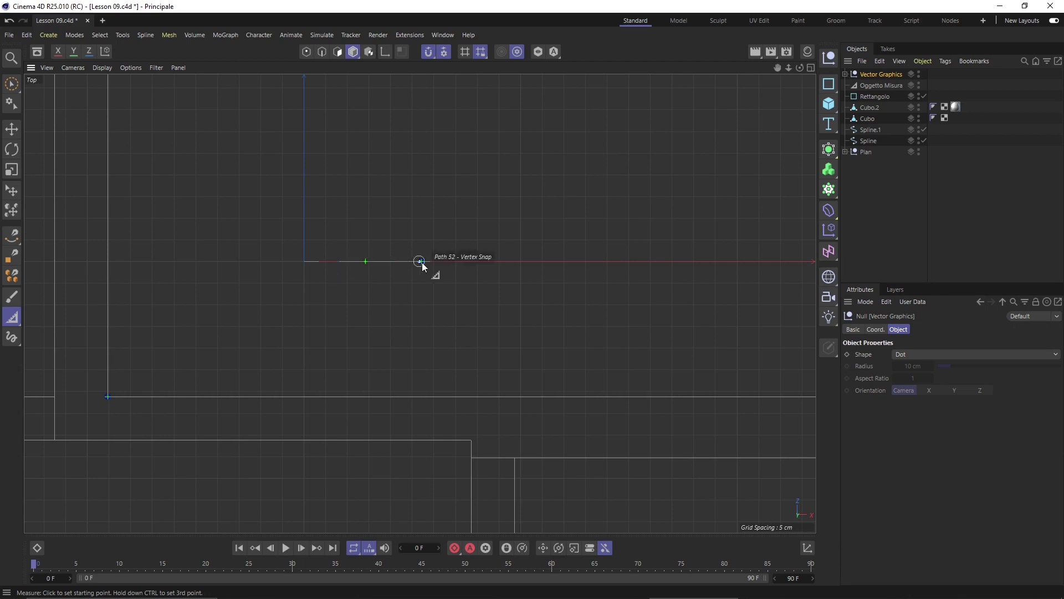
scroll(341, 266, "down", 8)
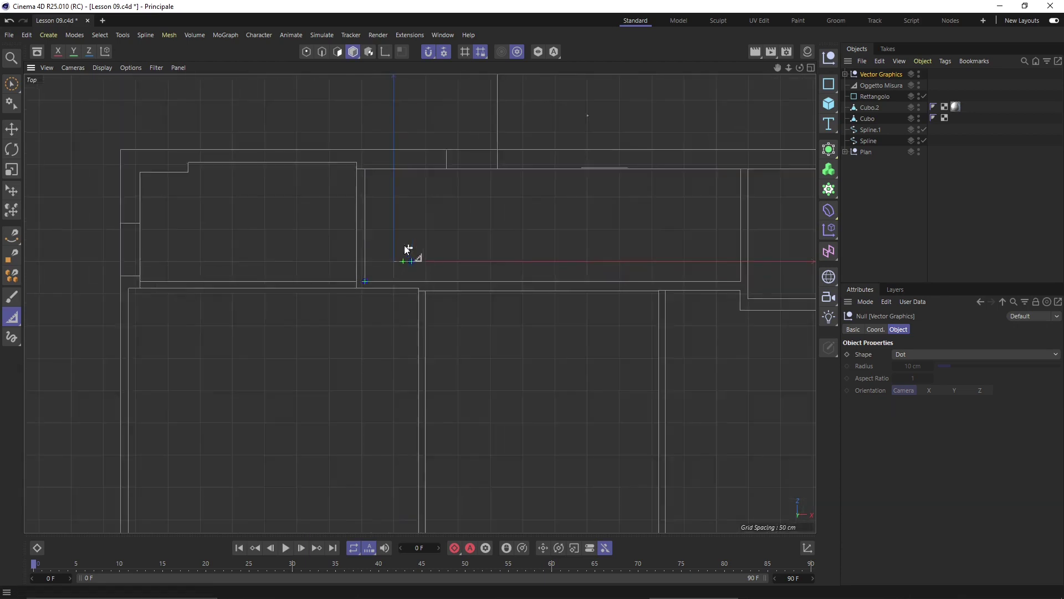
scroll(266, 238, "down", 5)
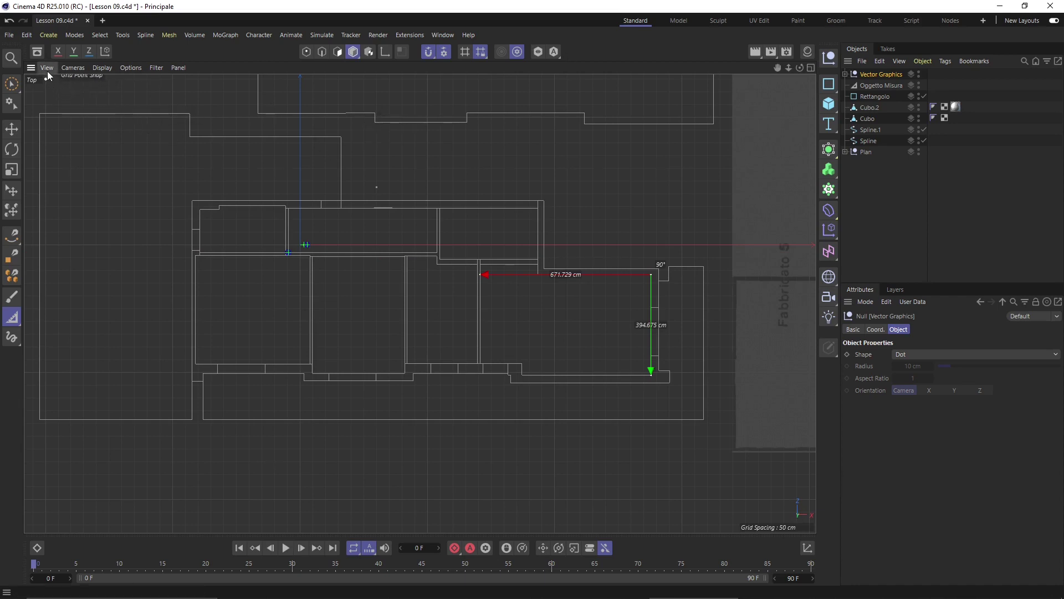
middle_click(92, 121)
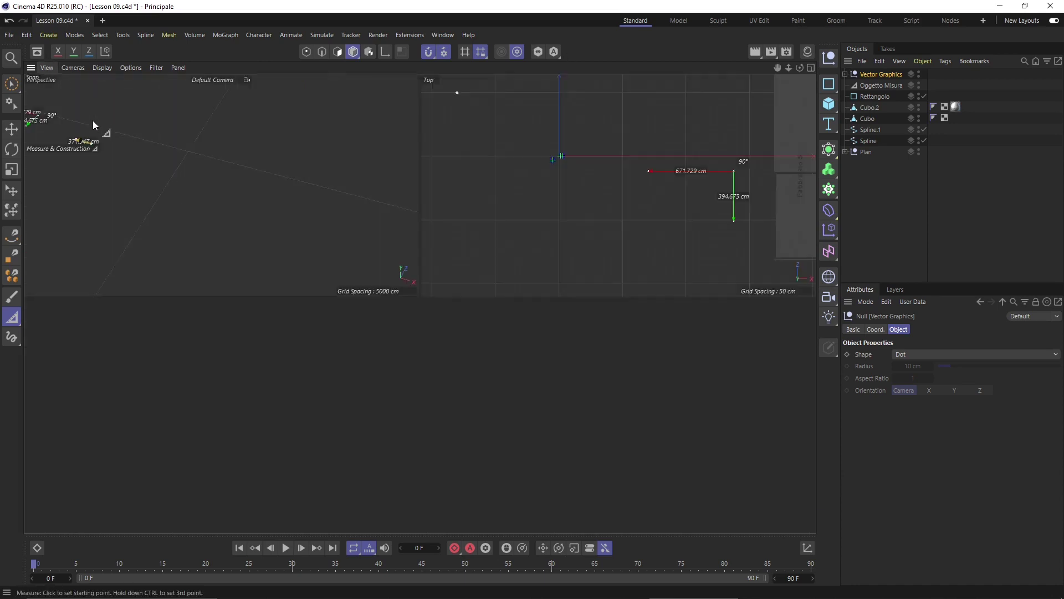
scroll(656, 453, "up", 3)
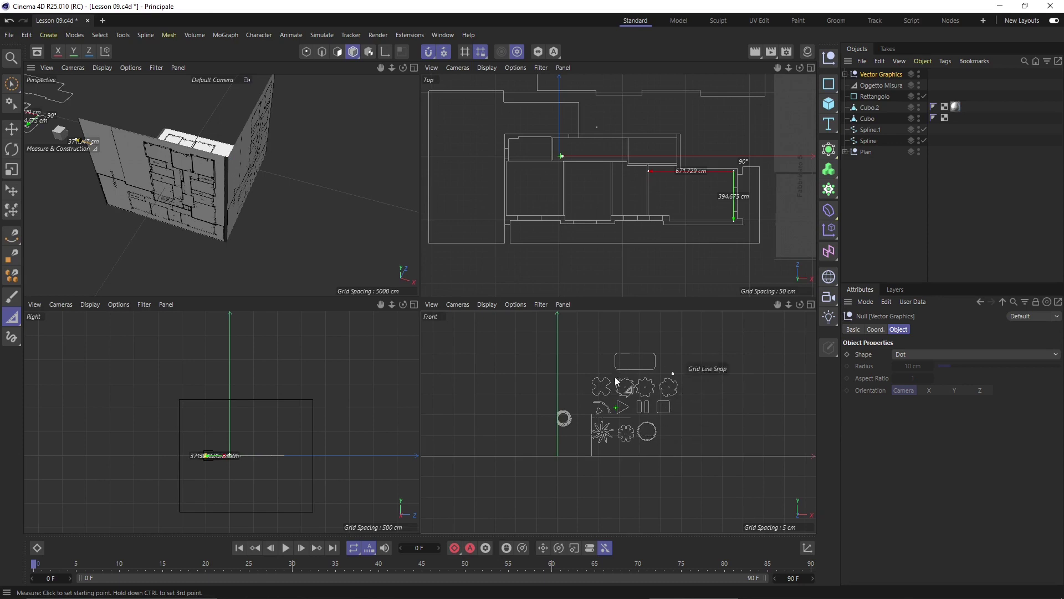
scroll(656, 432, "up", 2)
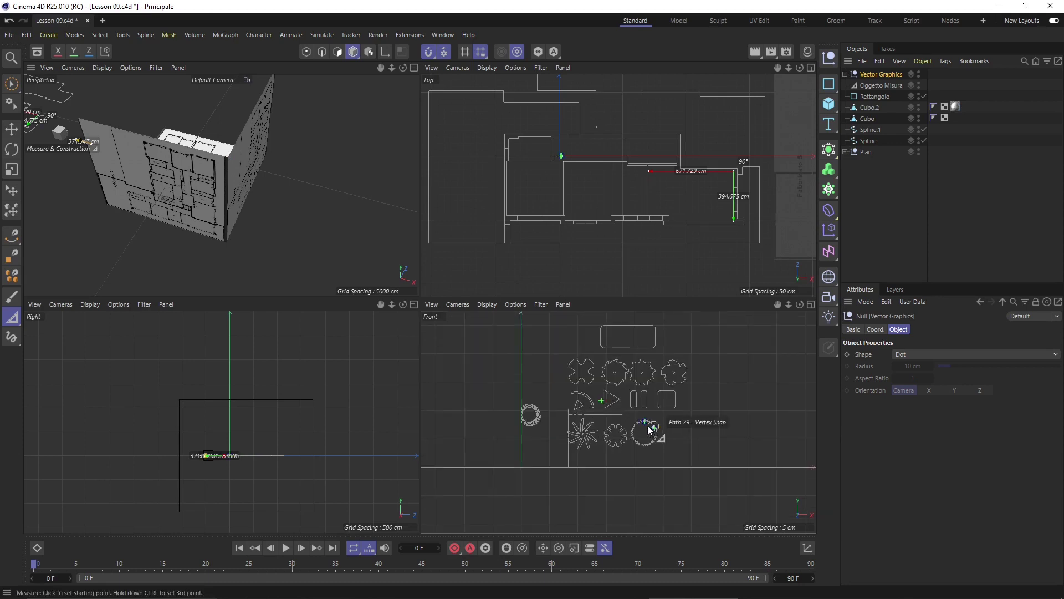
scroll(648, 431, "down", 2)
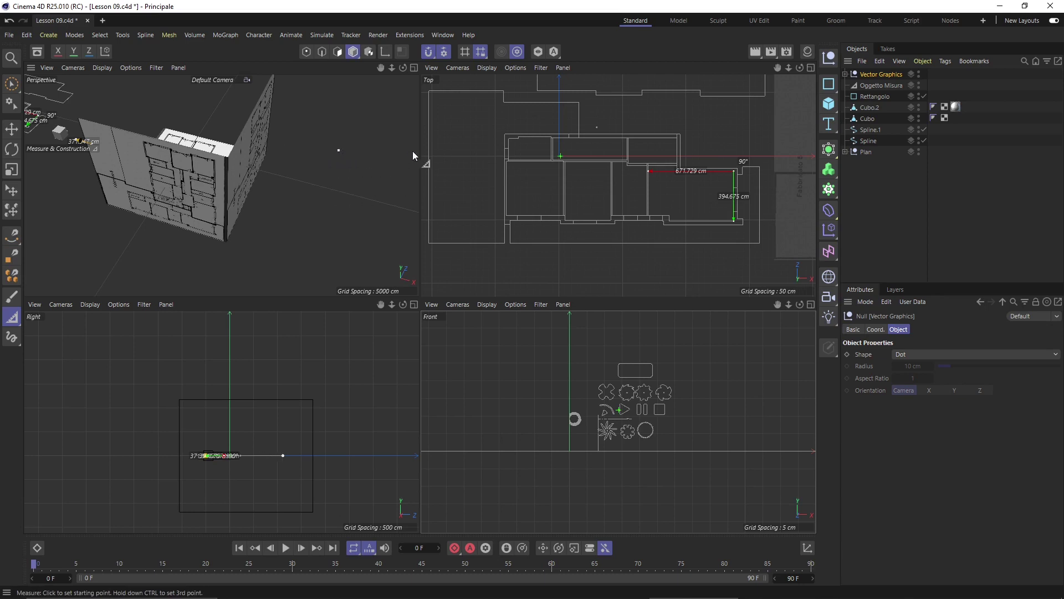
middle_click(518, 152)
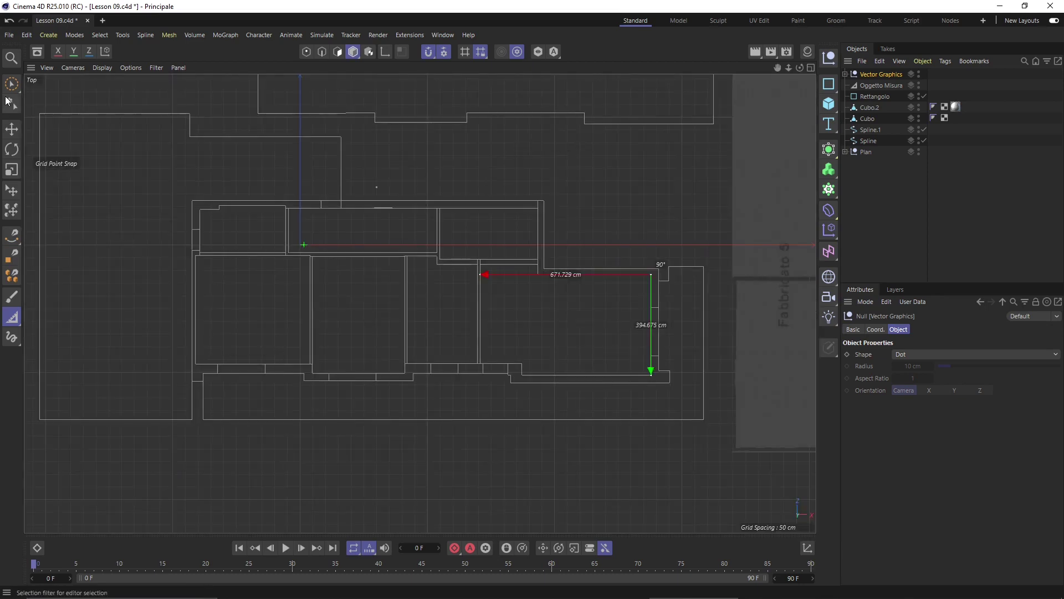
- Delete the Vector Graphics object using Live Selection, then select a wall spline of the plan
left_click(11, 84)
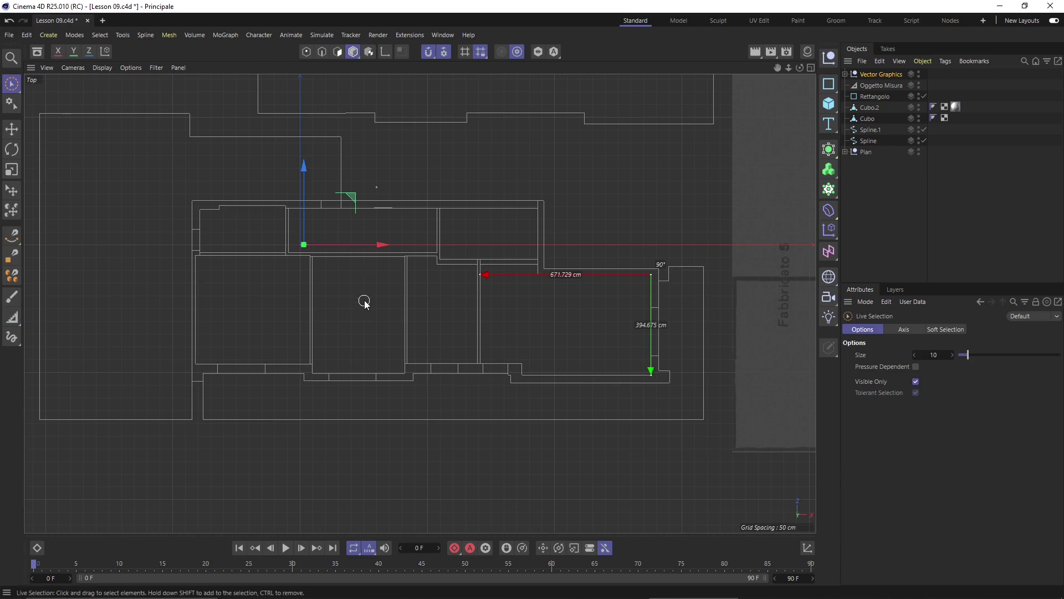
key("Delete")
scroll(405, 313, "down", 1)
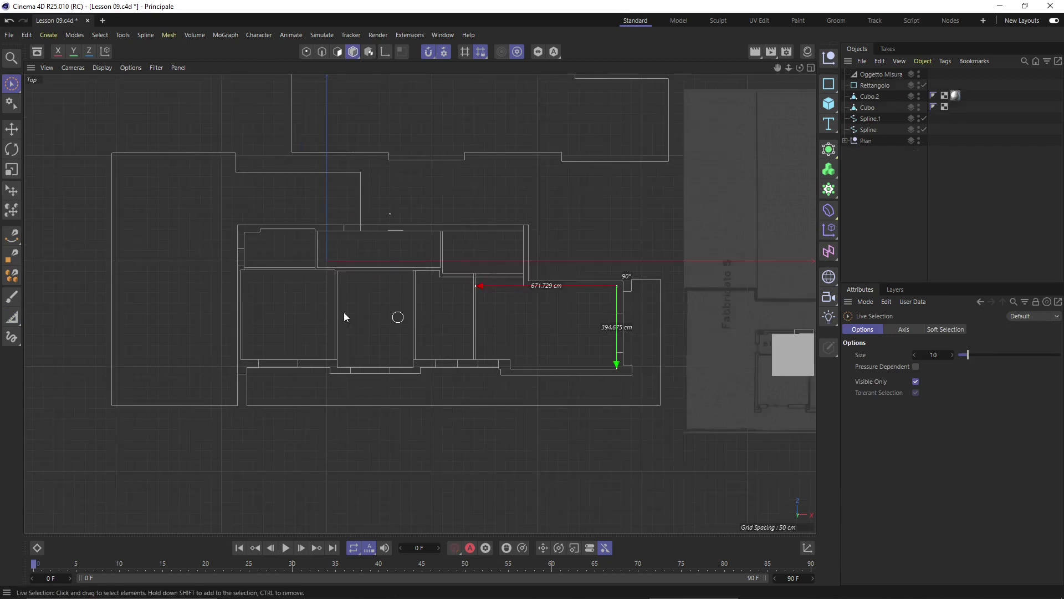
scroll(316, 305, "up", 1)
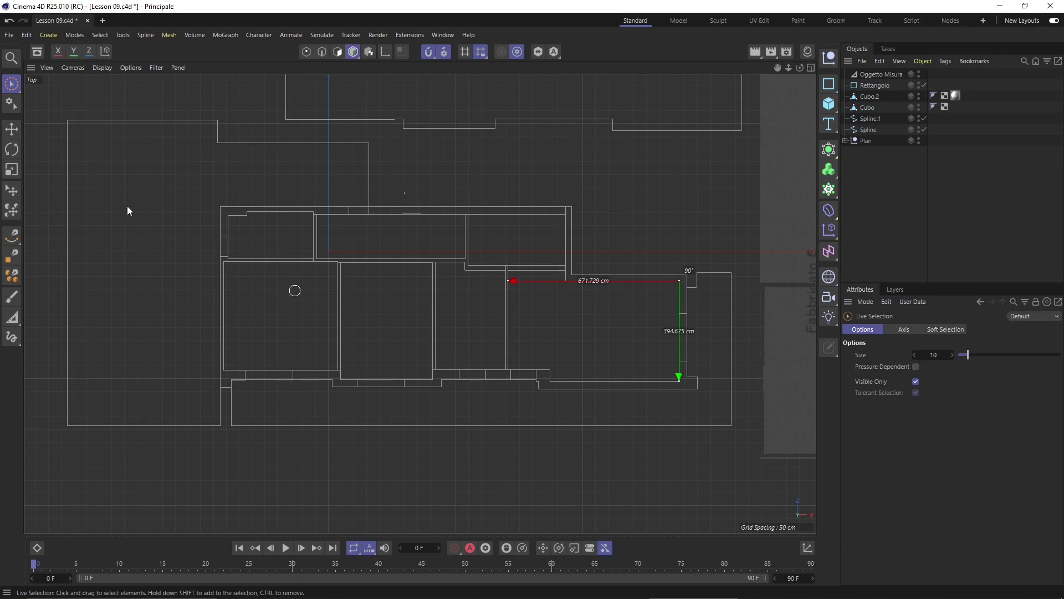
left_click(160, 122)
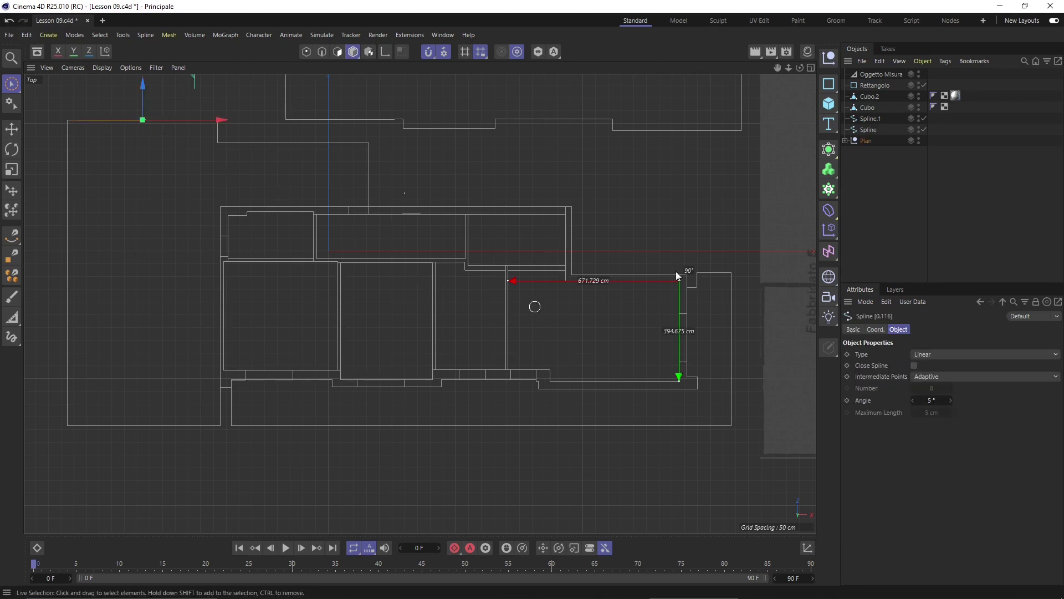
- Delete the Plan group, then hide and delete the Oggetto Misura measurement object
left_click(873, 142)
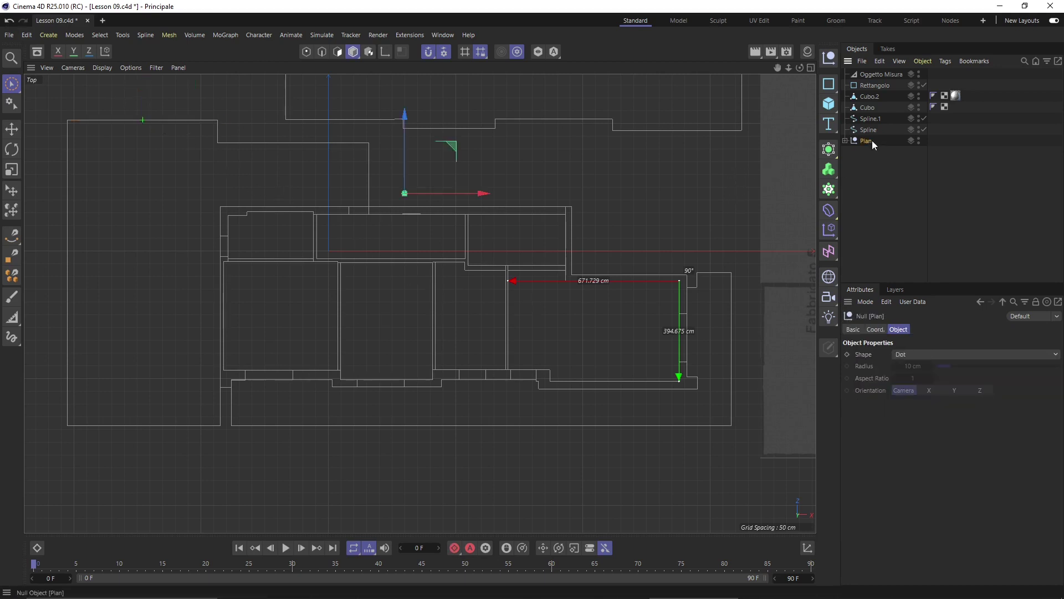
key("Delete")
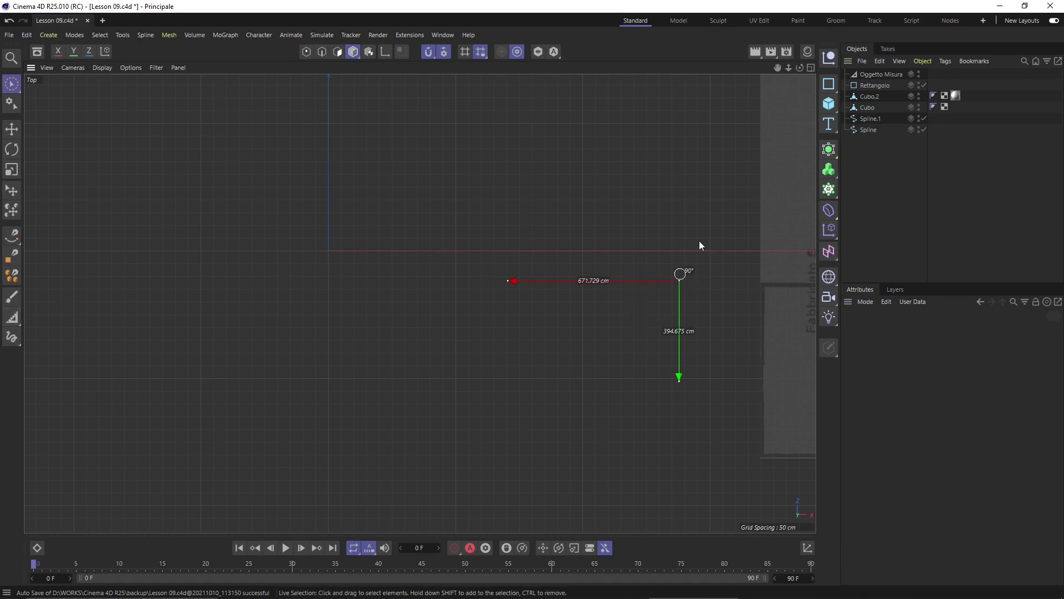
left_click(877, 73)
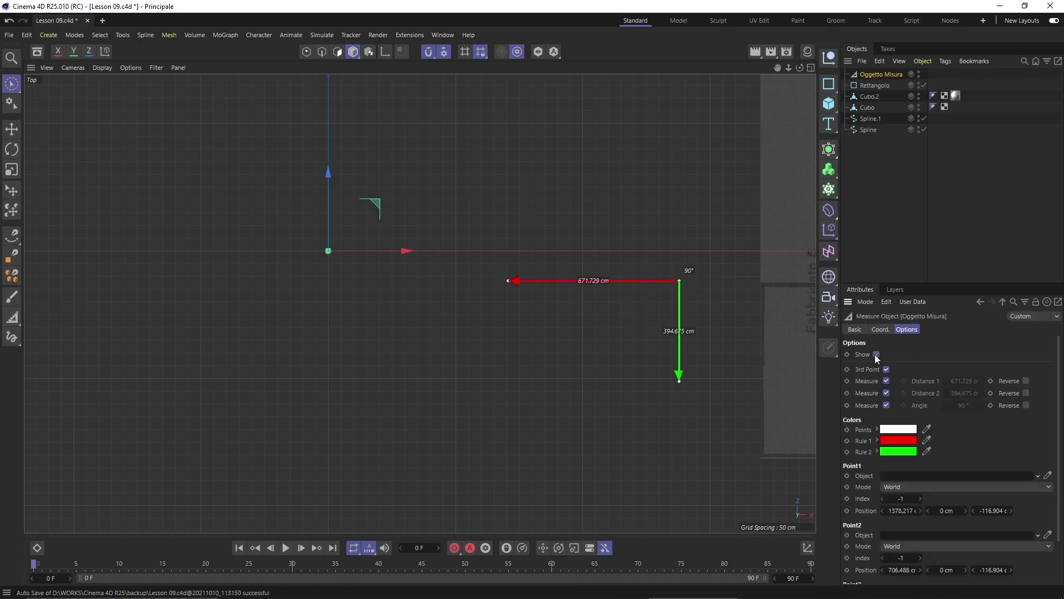
left_click(876, 354)
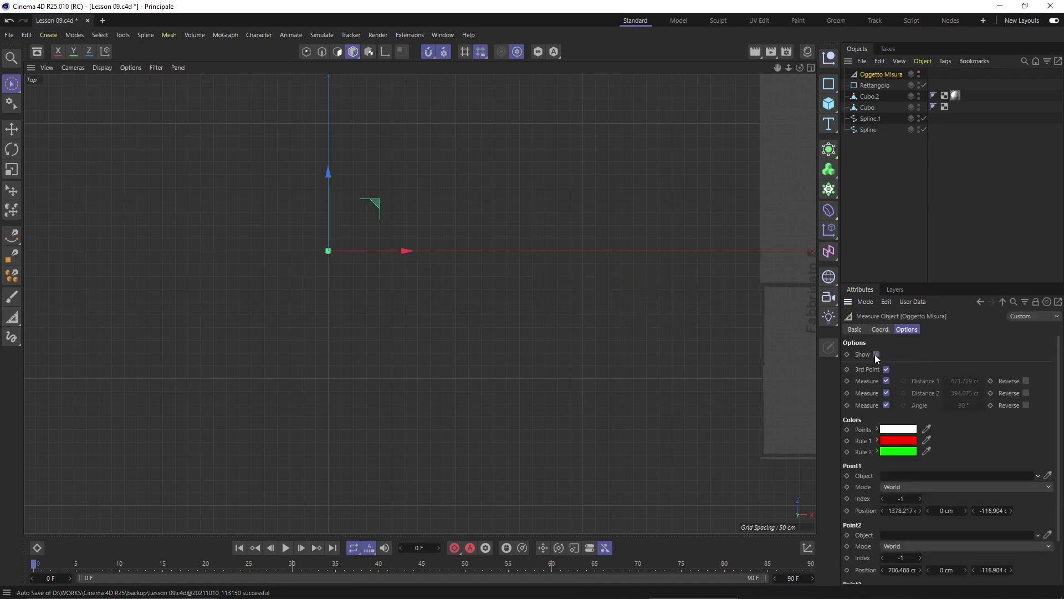
right_click(874, 74)
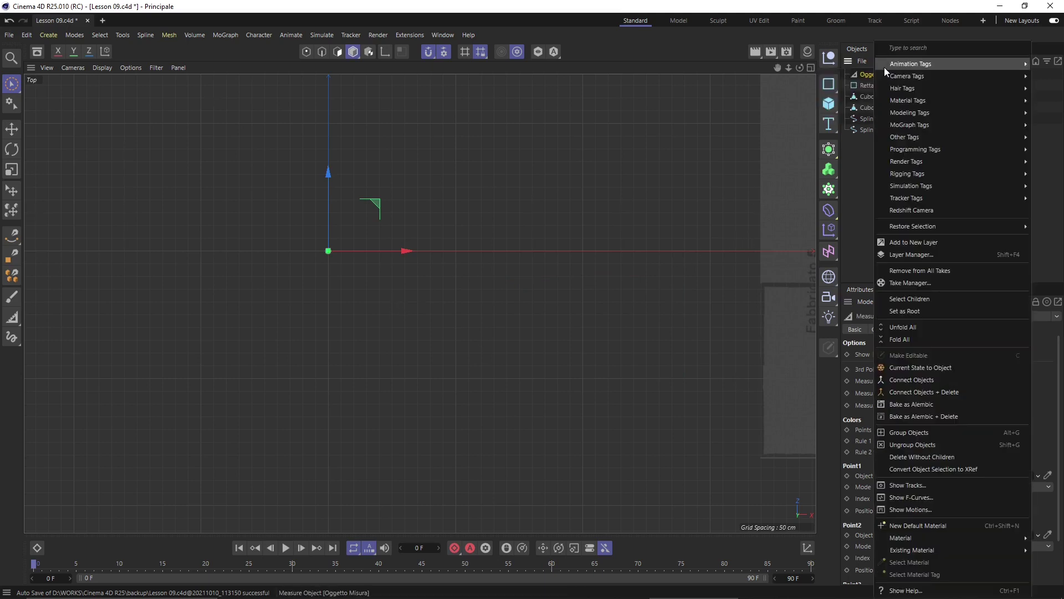
left_click(868, 76)
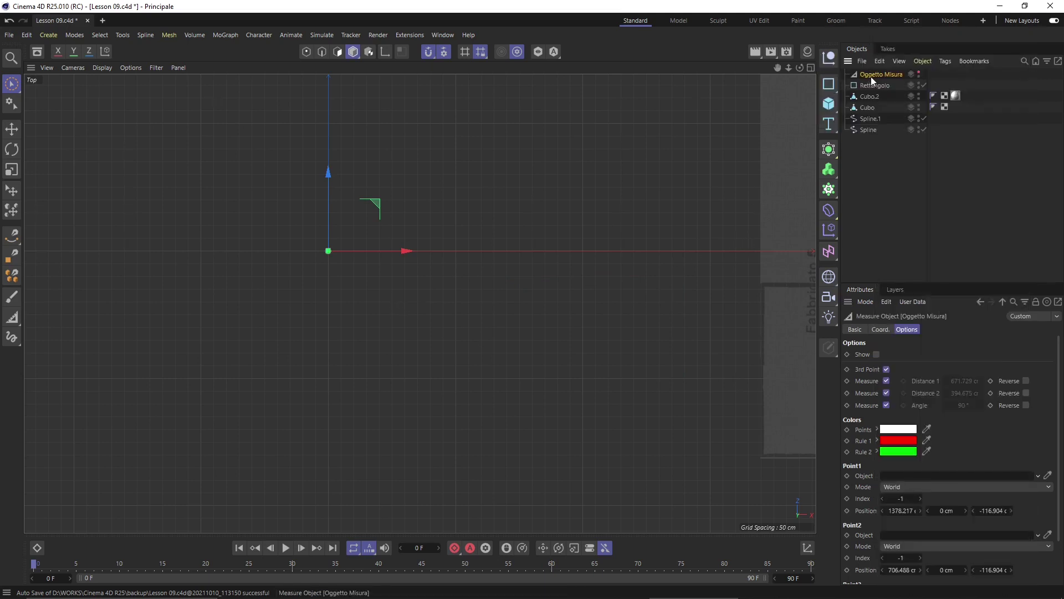
key("Delete")
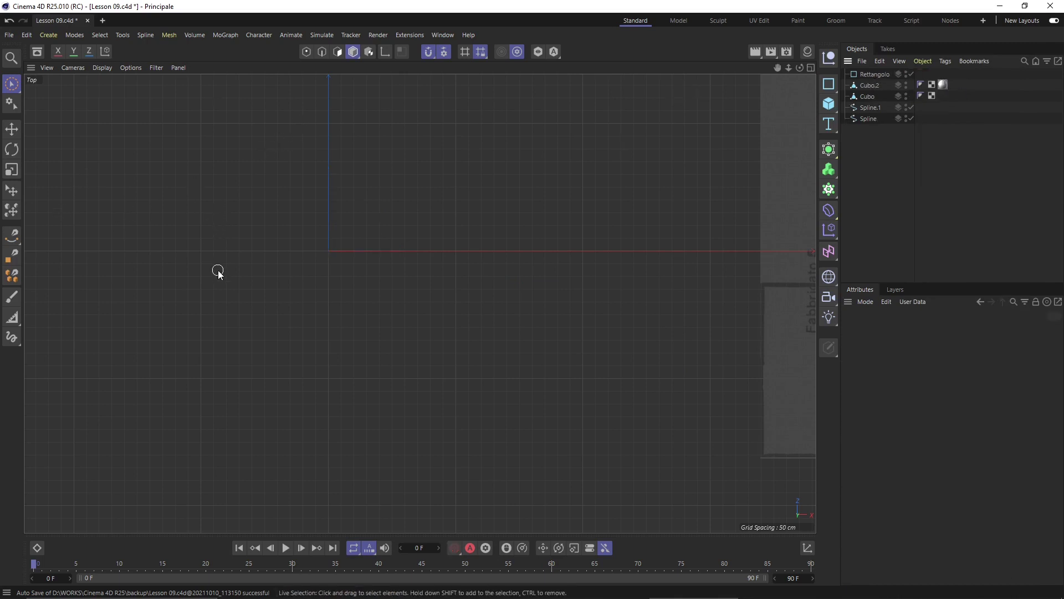
- Browse to the WORKS\DWG DXF folder and pick Sketchup Export A to open
left_click(9, 34)
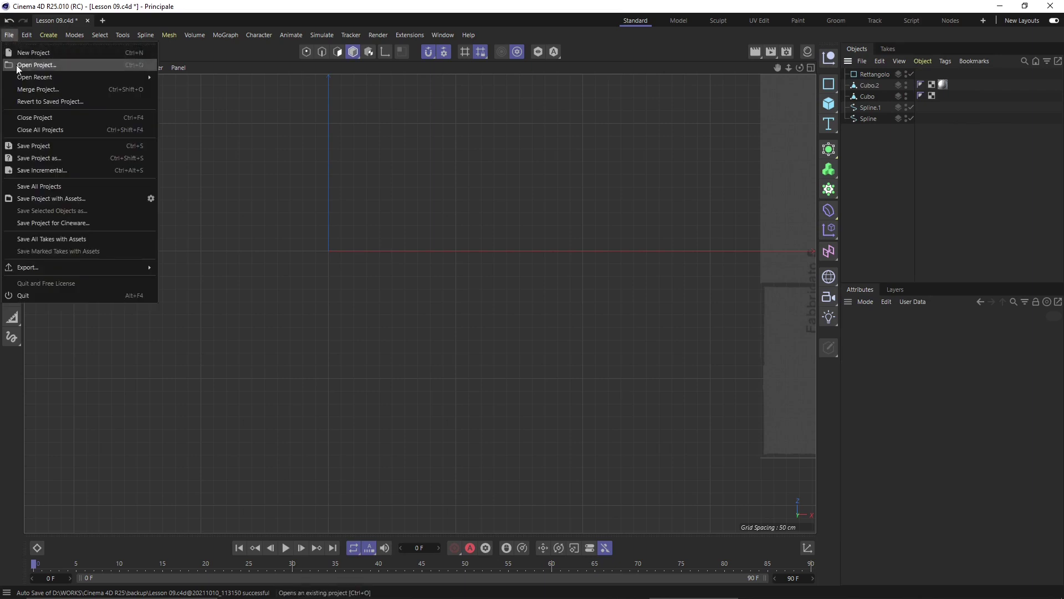
left_click(65, 110)
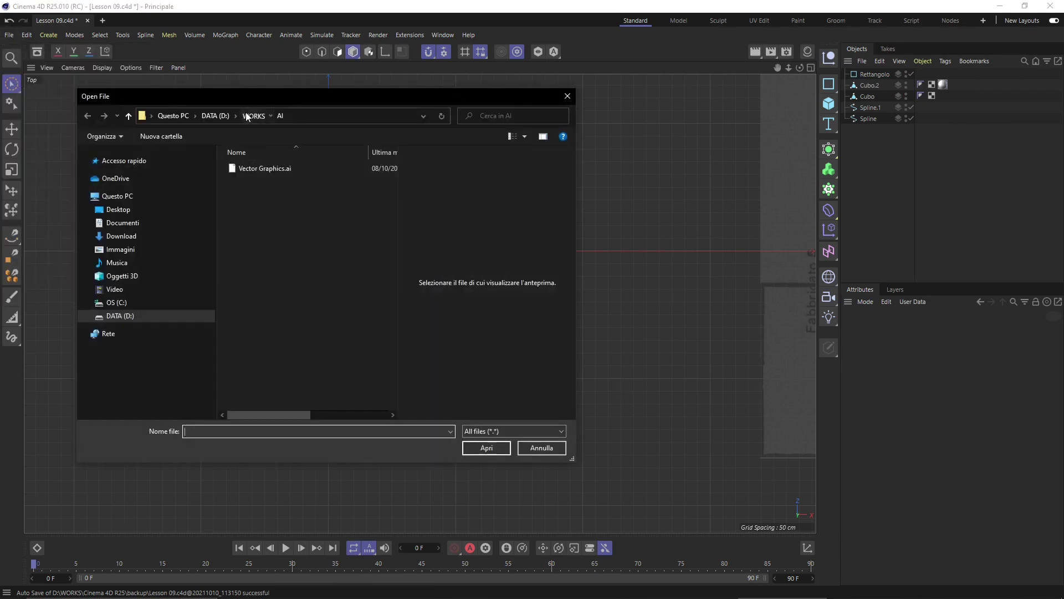
double_click(247, 191)
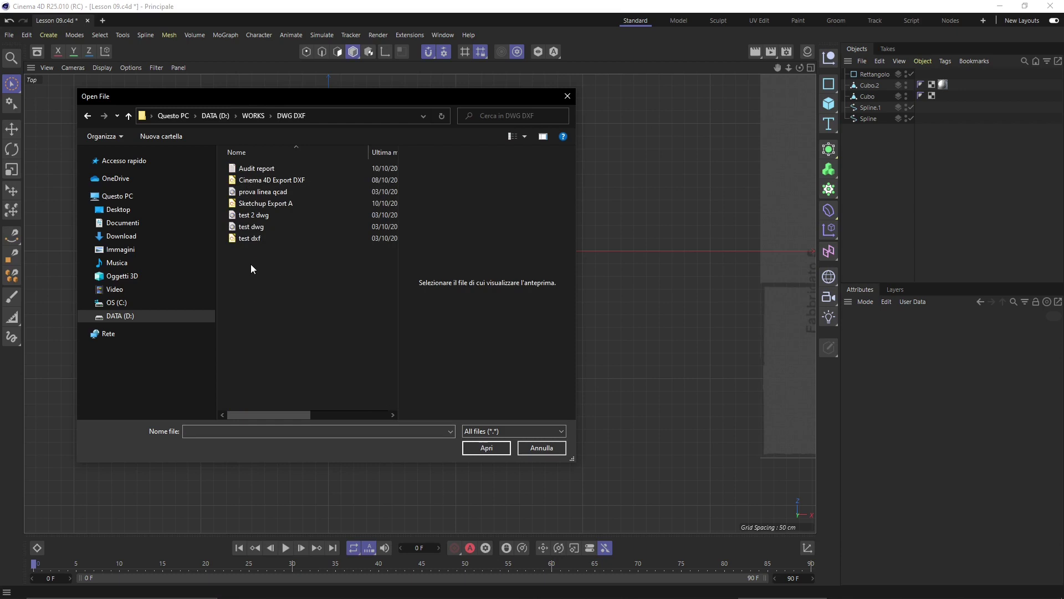
left_click(255, 216)
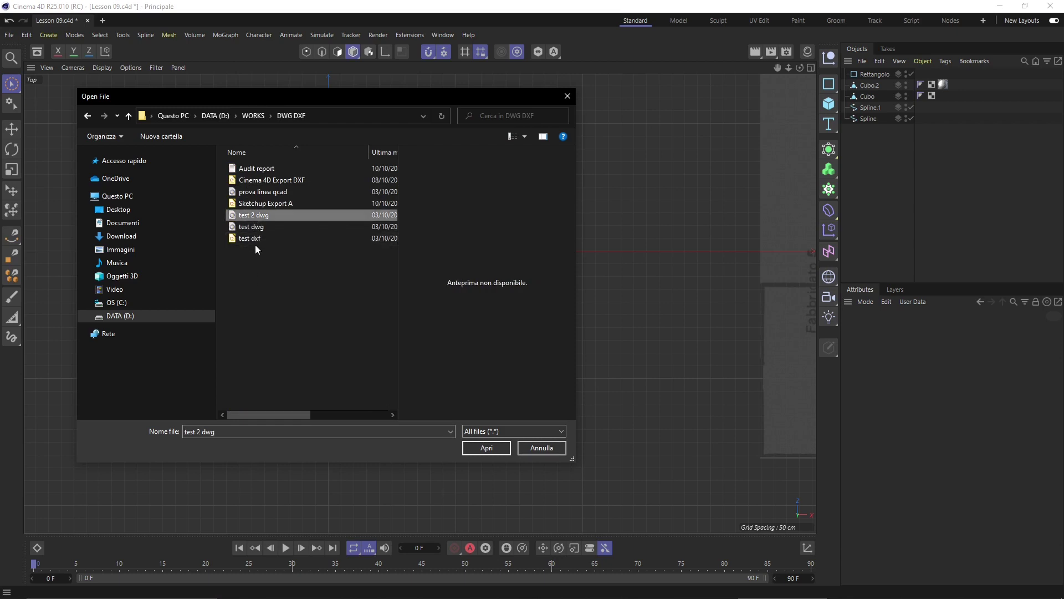
left_click(255, 243)
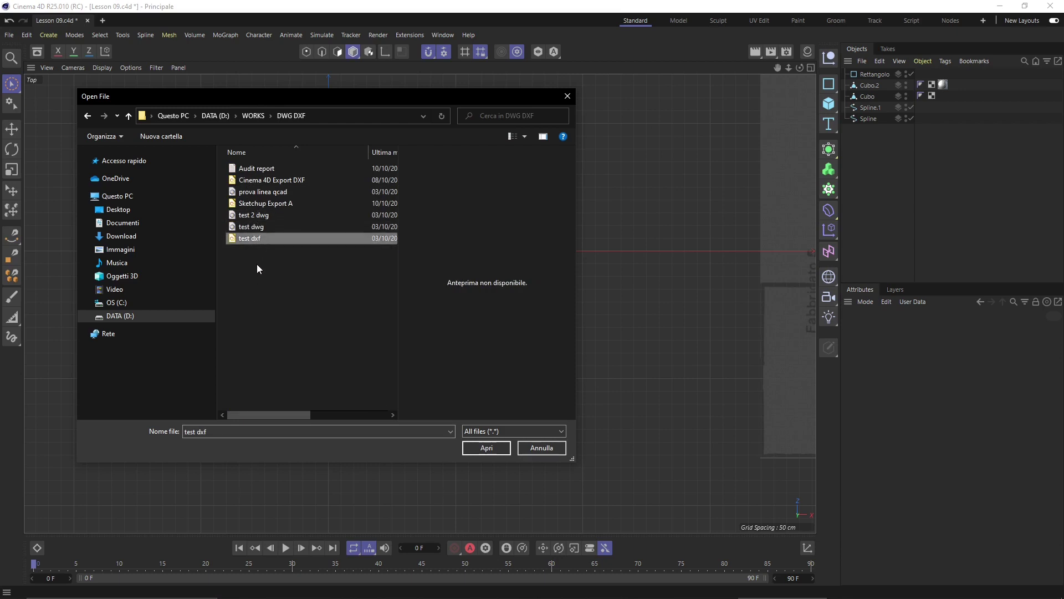
left_click(275, 203)
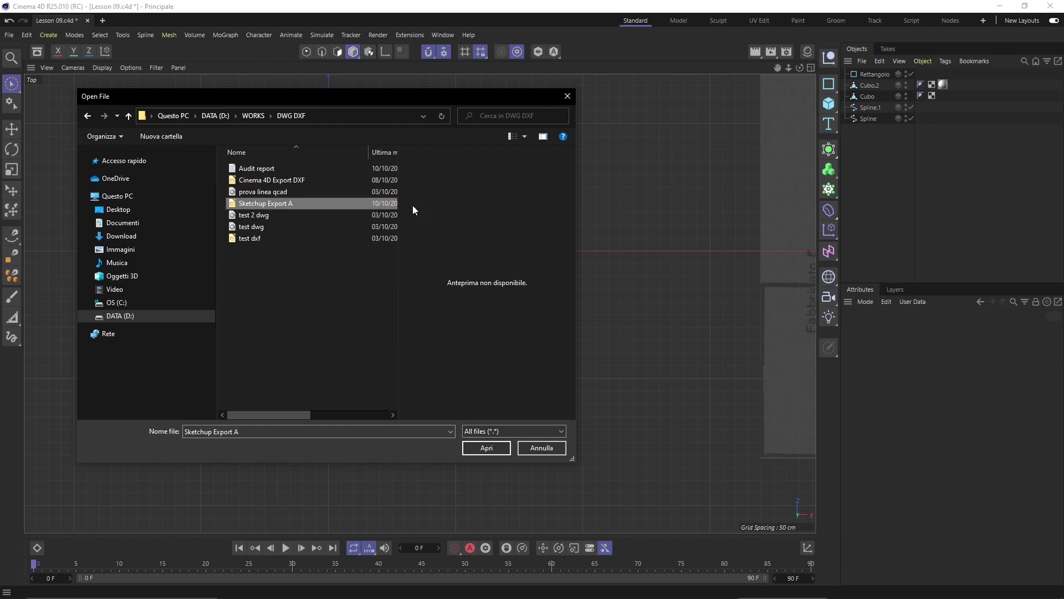
- Open Sketchup Export A and keep Centimeters as the DXF import scale unit
left_click(488, 448)
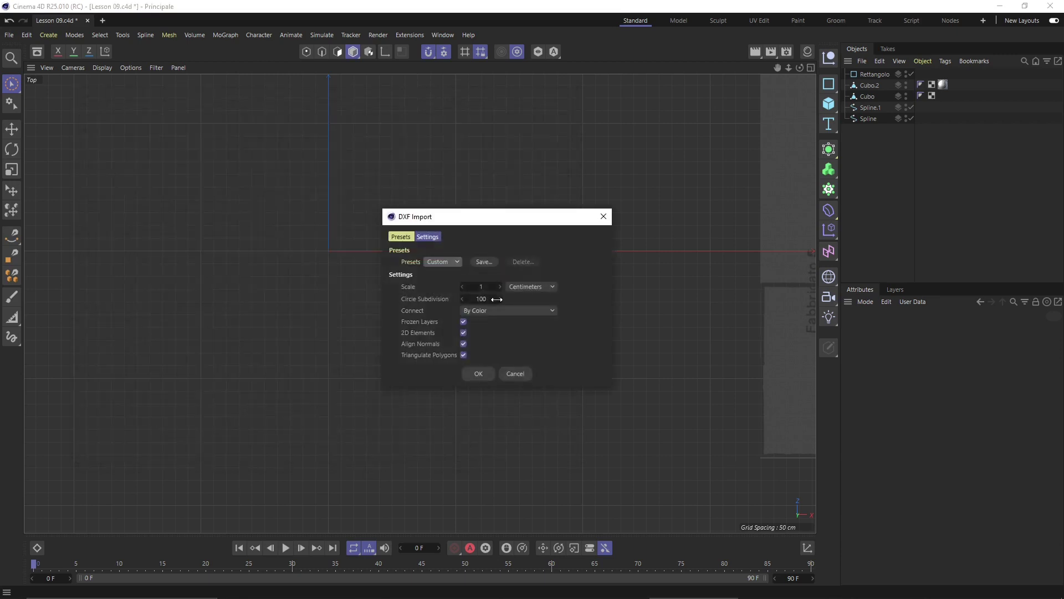
left_click_drag(487, 232, 407, 220)
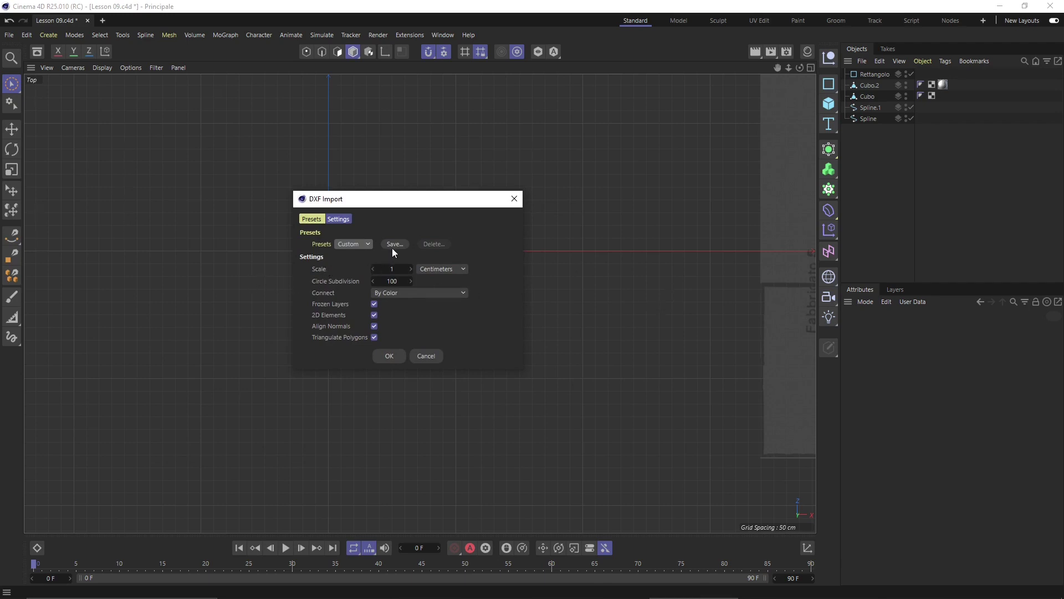
left_click(427, 269)
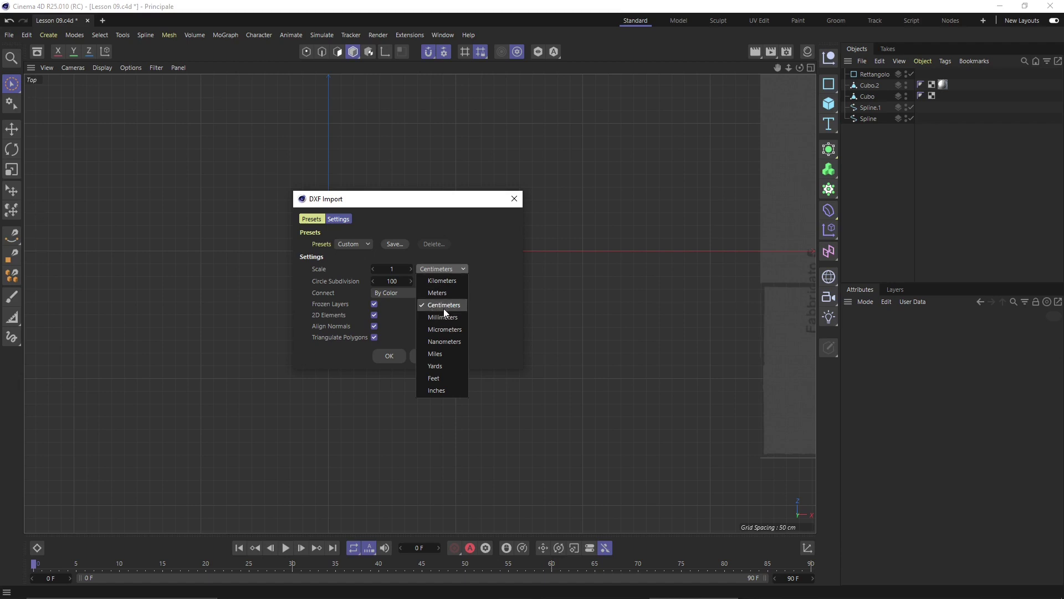
left_click(444, 308)
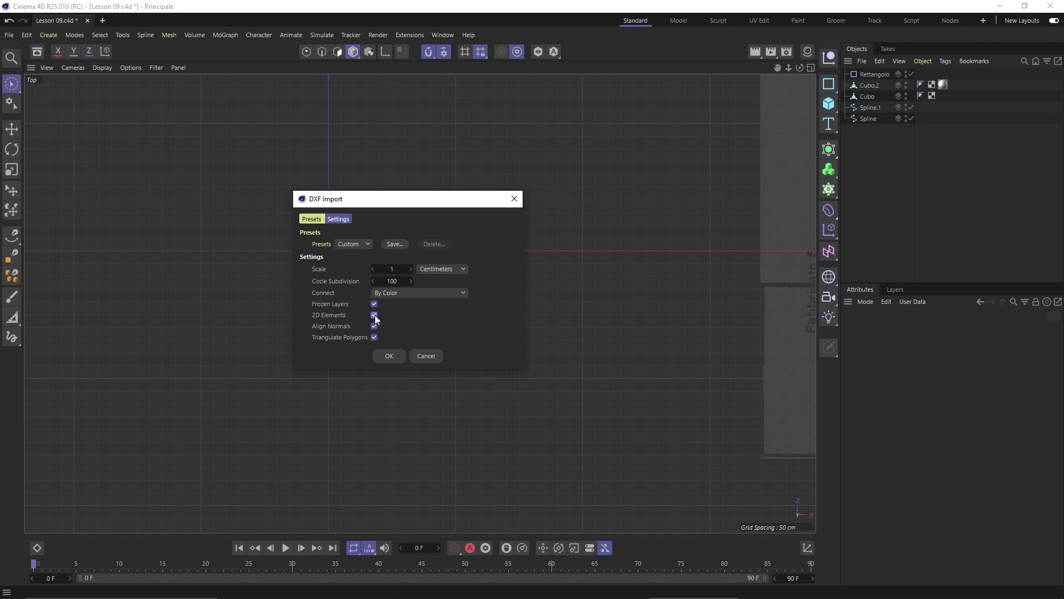
- Confirm the DXF import and rename the imported null '0' to Plan View
left_click(389, 355)
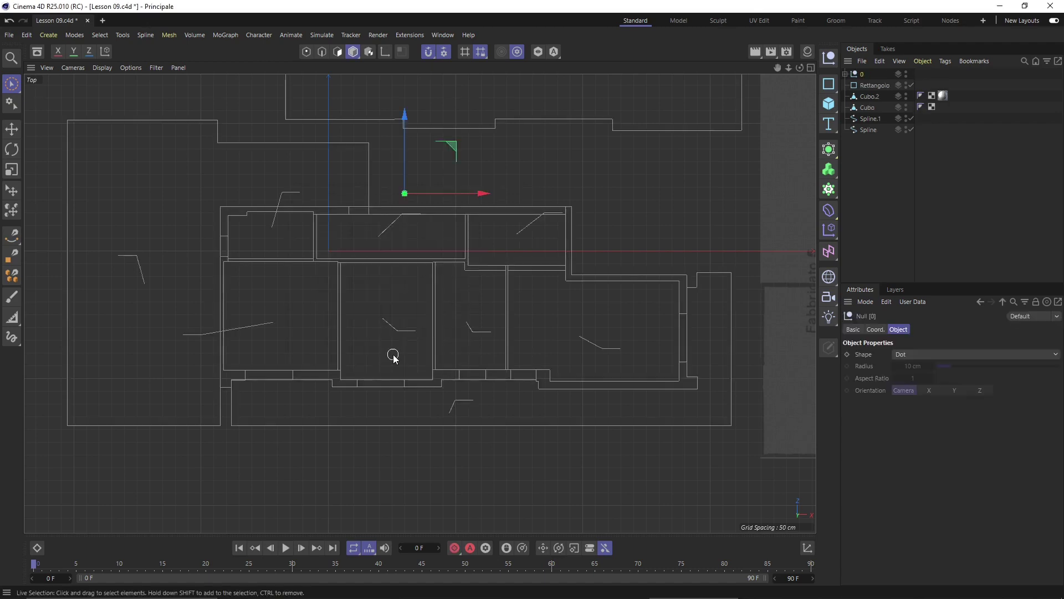
scroll(375, 349, "down", 2)
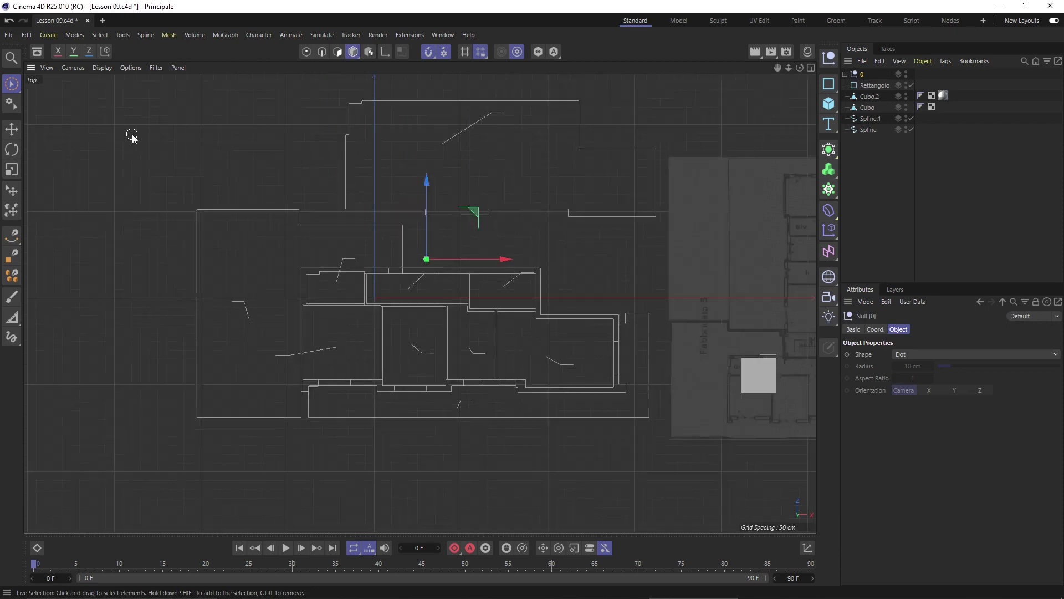
left_click(845, 74)
left_click(844, 74)
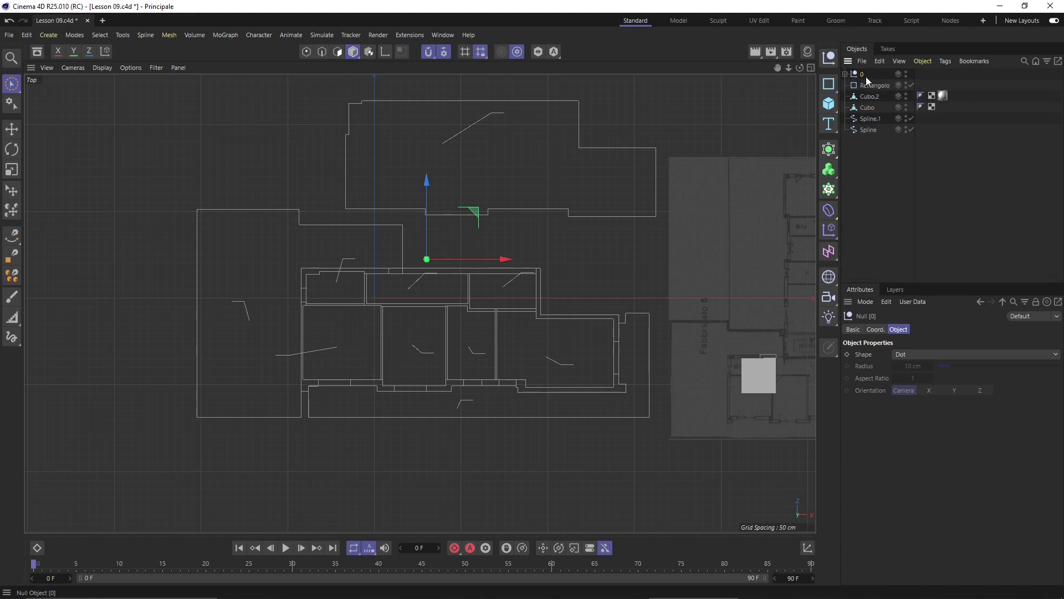
double_click(866, 76)
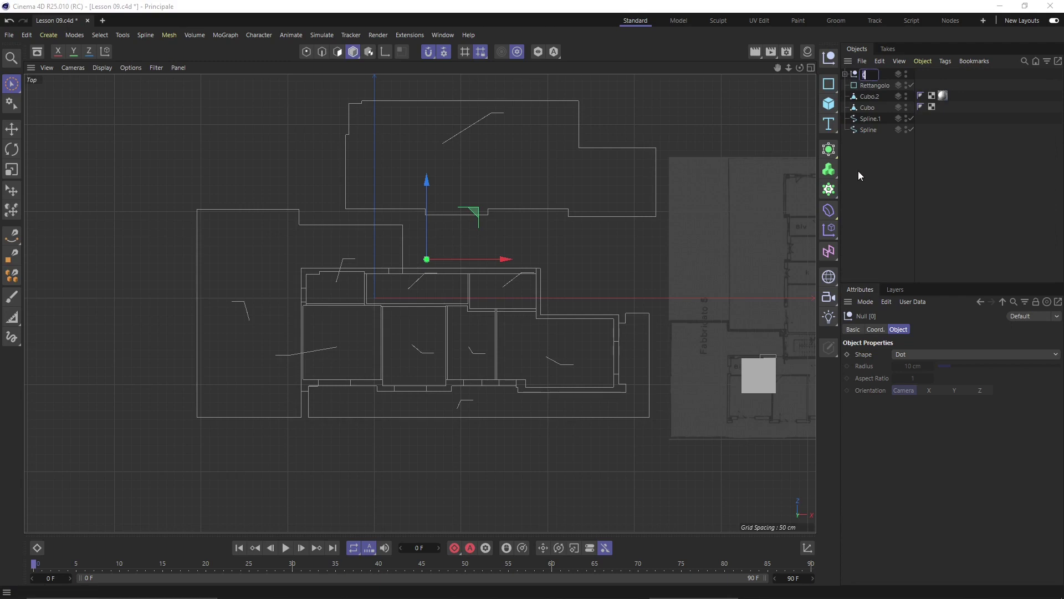
key("BackSpace")
type("an View")
key("Return")
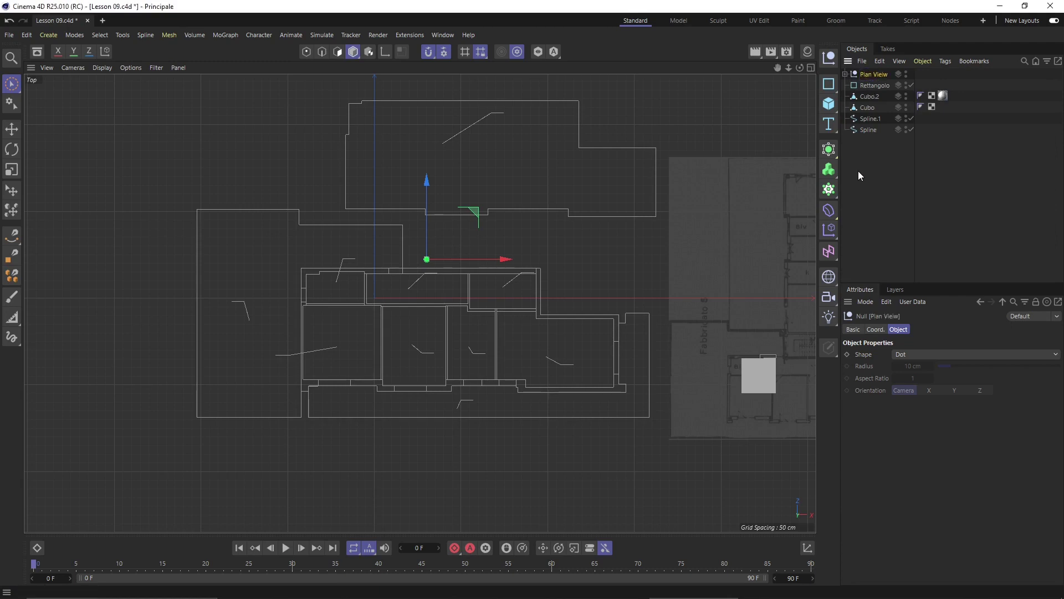
- Expand Plan View and select its child splines from 0.45 down to 0.124
left_click(845, 74)
left_click(871, 97)
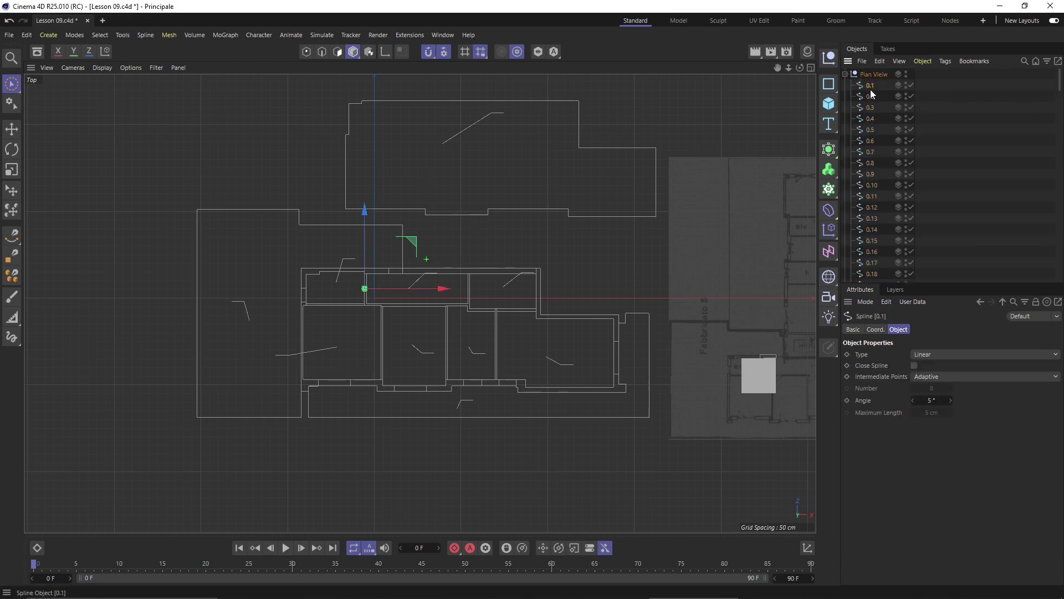
key("Down")
key("Down")
key("Down")
key("Down")
key("Down")
key("Down")
key("Down")
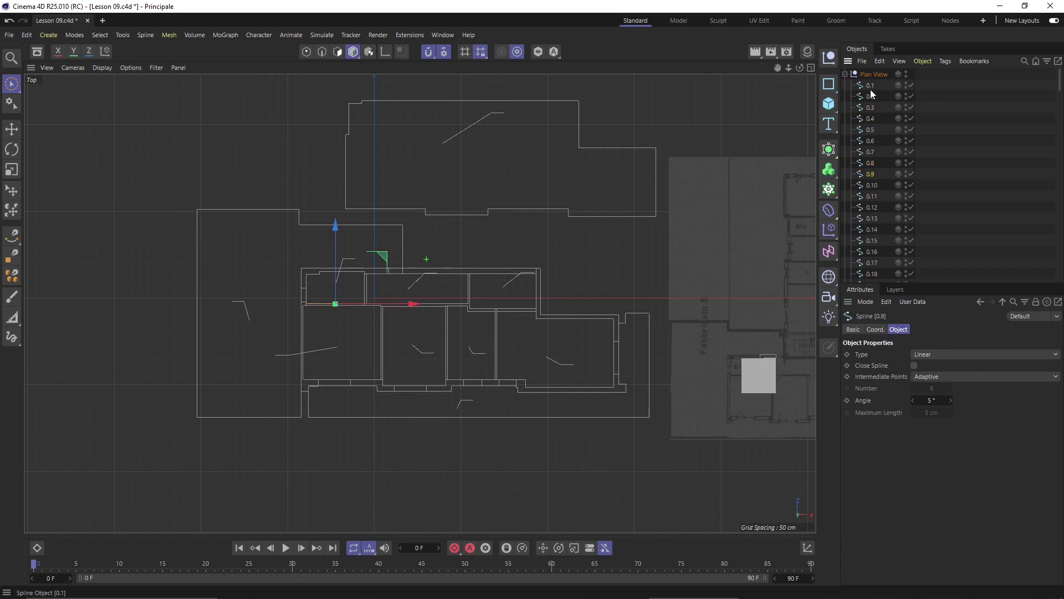
scroll(890, 117, "down", 8)
key("ctrl+shift+a")
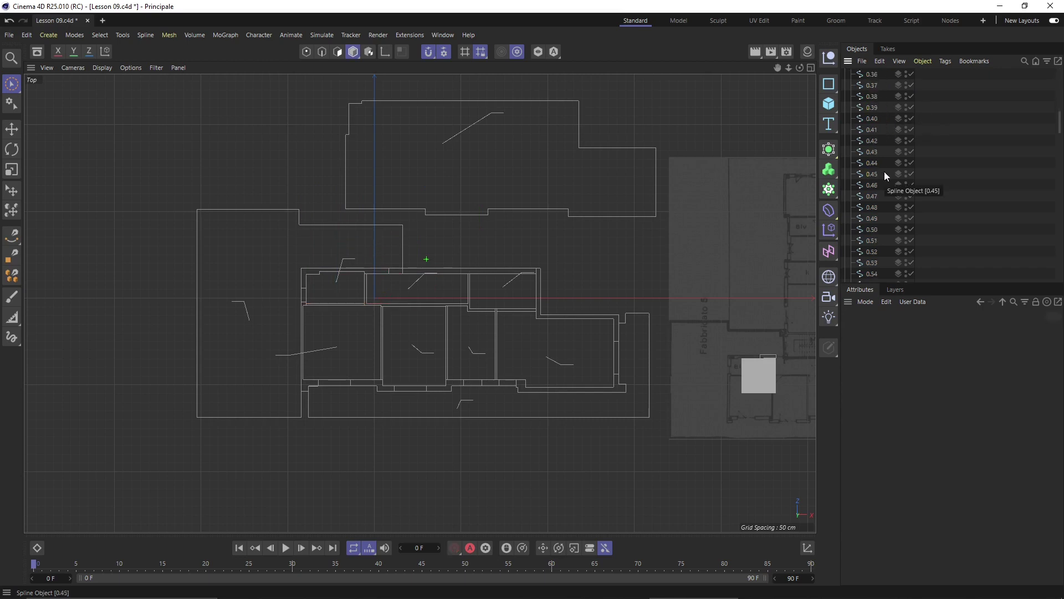
left_click(868, 173)
key("shift+Down")
key("shift+Down")
key("shift+Down")
key("shift+Down")
key("shift+Down")
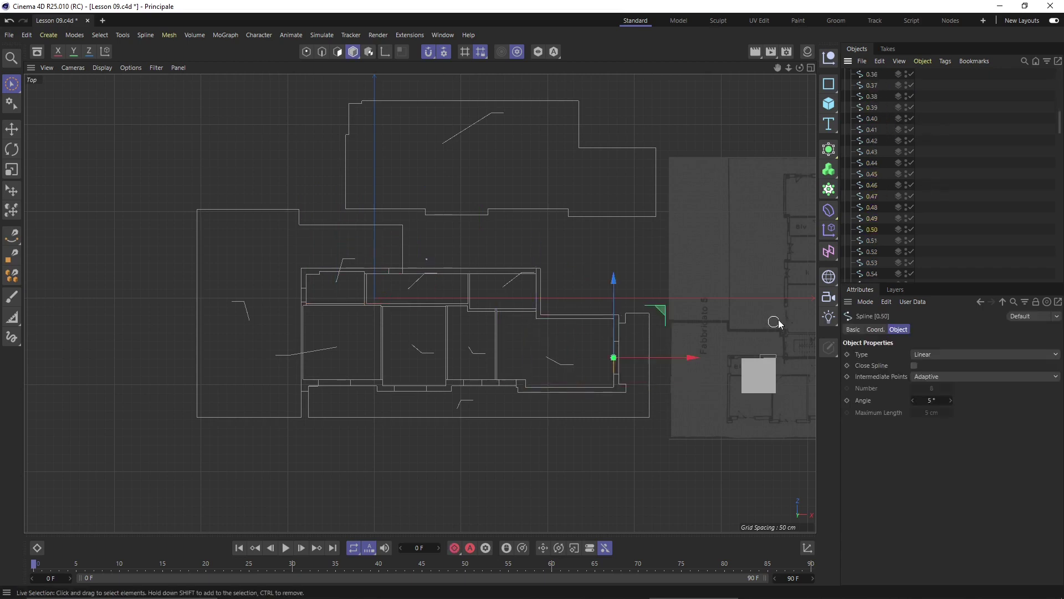
key("shift+Down")
key("shift+Down")
key("shift+Down")
key("shift+Down")
key("shift+Down")
key("shift+Down")
key("shift+Down")
key("shift+Down")
key("shift+Down")
key("shift+Down")
key("shift+Down")
key("shift+Down")
key("shift+Down")
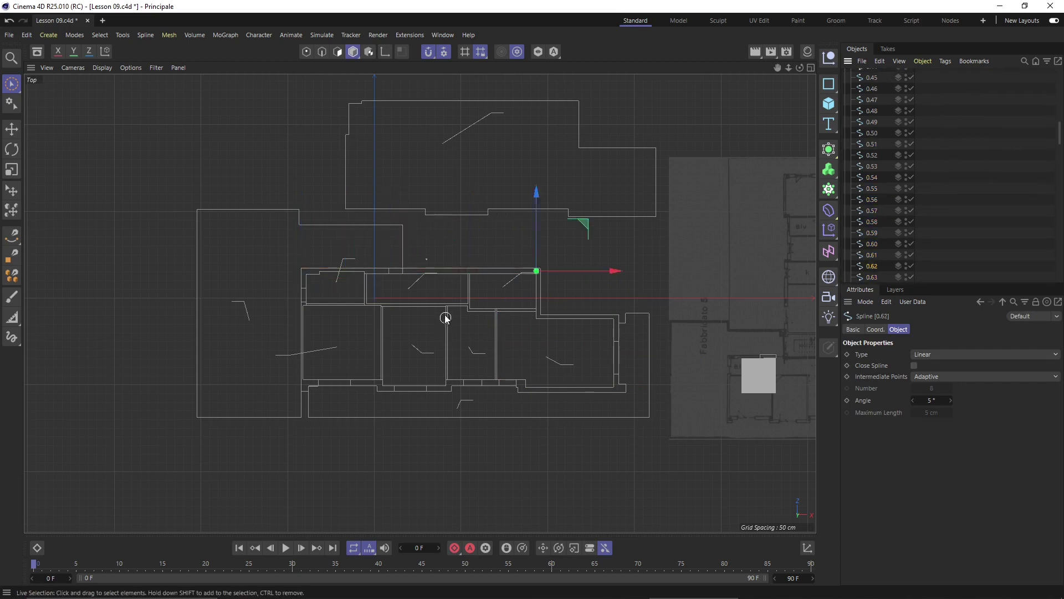
key("shift+Down")
key("shift+Down")
key("shift+Down")
key("shift+Down")
key("shift+Down")
key("shift+Down")
key("shift+Down")
key("shift+Down")
key("shift+Down")
key("shift+Down")
key("shift+Down")
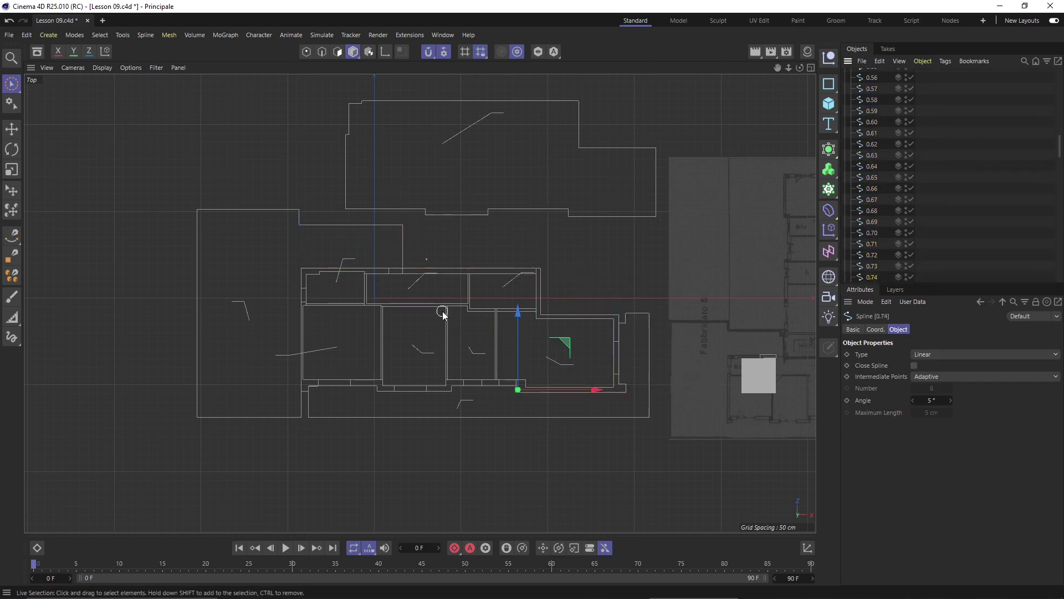
key("shift+Down")
key("shift+Down")
key("shift+Down")
key("shift+Down")
key("shift+Down")
key("shift+Down")
key("shift+Down")
key("shift+Down")
key("shift+Down")
key("shift+Down")
key("shift+Down")
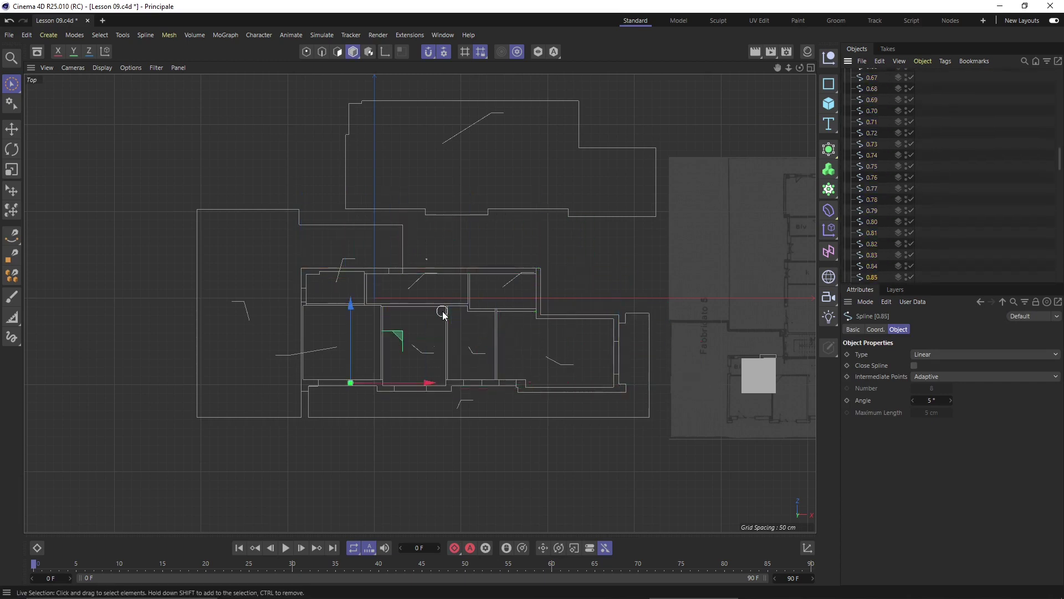
key("shift+Down")
key("shift+Down")
key("shift+Down")
key("shift+Down")
key("shift+Down")
key("shift+Down")
key("shift+Down")
key("shift+Down")
key("shift+Down")
key("shift+Down")
key("shift+Down")
key("shift+Down")
key("shift+Down")
key("shift+Down")
key("shift+Down")
key("shift+Down")
key("shift+Down")
key("shift+Down")
key("shift+Down")
key("shift+Down")
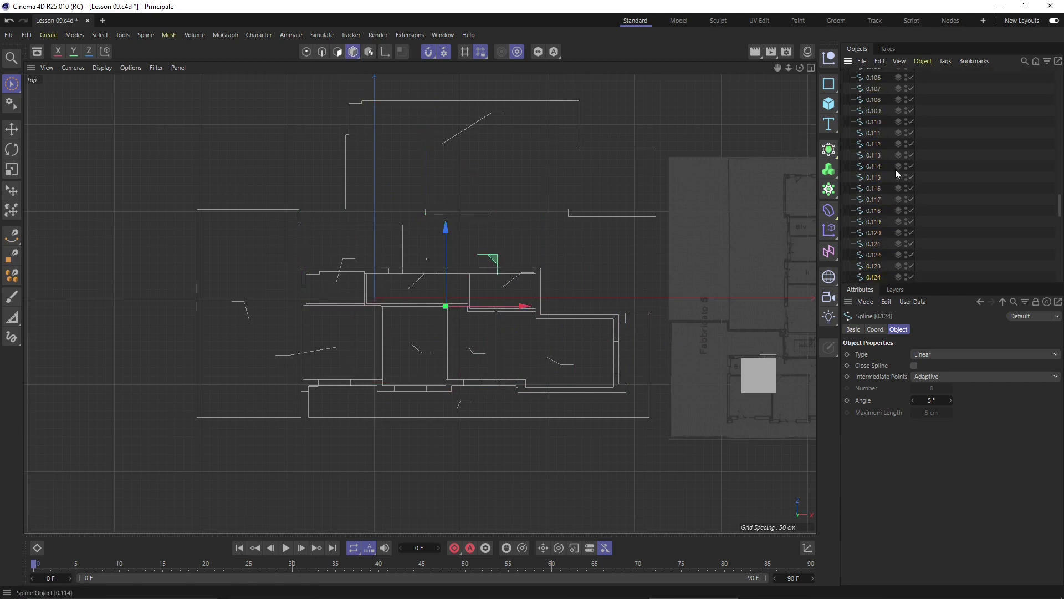
- Inspect the short splines and delete the small stray spline below the rooms
scroll(327, 394, "up", 2)
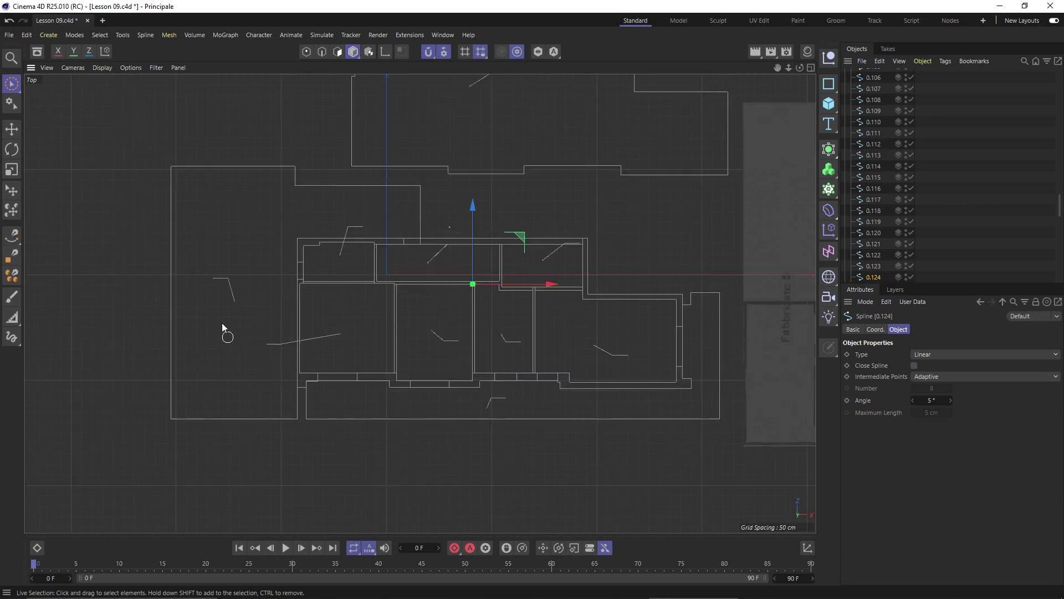
left_click(223, 284)
scroll(230, 303, "up", 1)
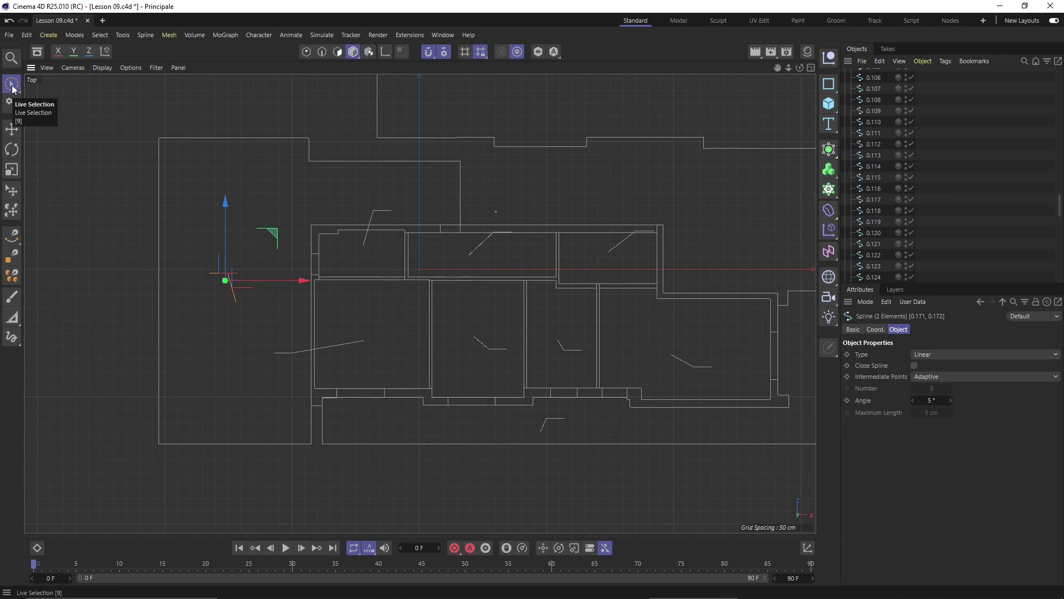
left_click(12, 85)
left_click(342, 342)
left_click(269, 395)
left_click(277, 352)
scroll(370, 228, "up", 2)
scroll(371, 228, "up", 1)
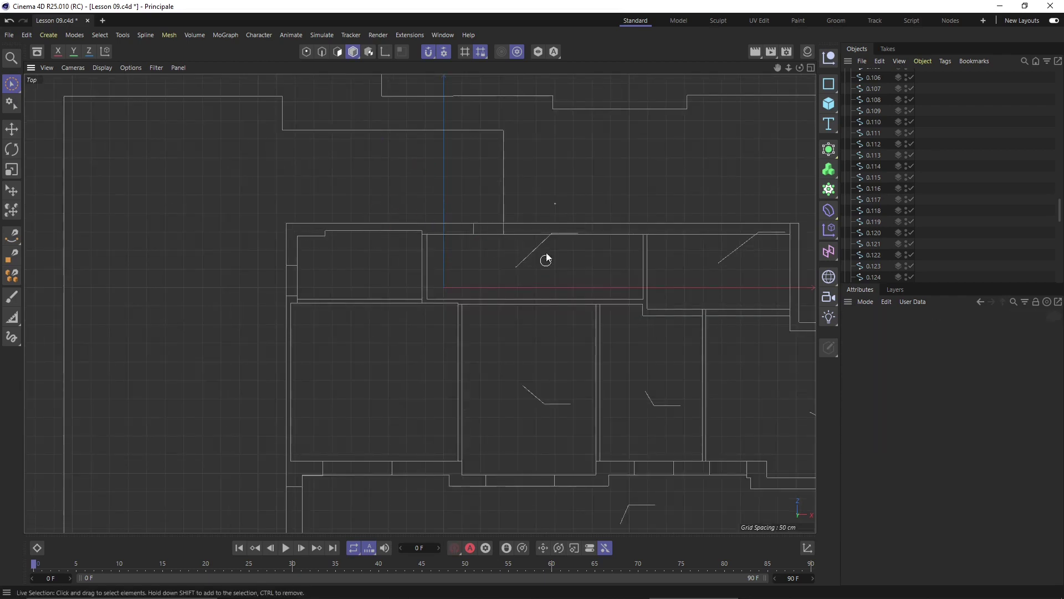
scroll(550, 239, "up", 3)
scroll(550, 239, "up", 4)
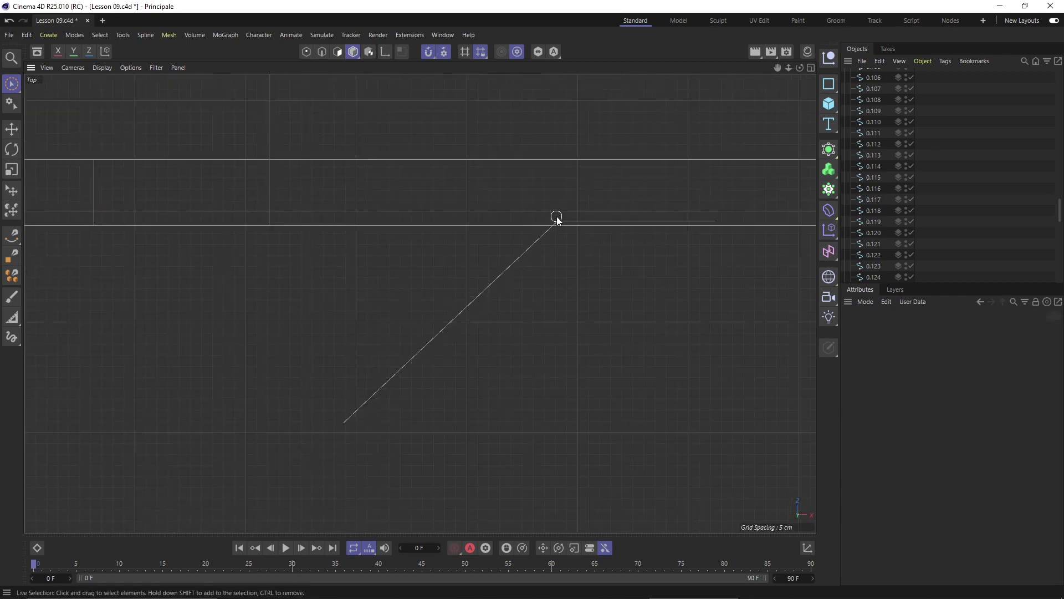
left_click(556, 220)
left_click(555, 233)
scroll(428, 257, "down", 5)
scroll(402, 299, "down", 3)
scroll(423, 367, "up", 1)
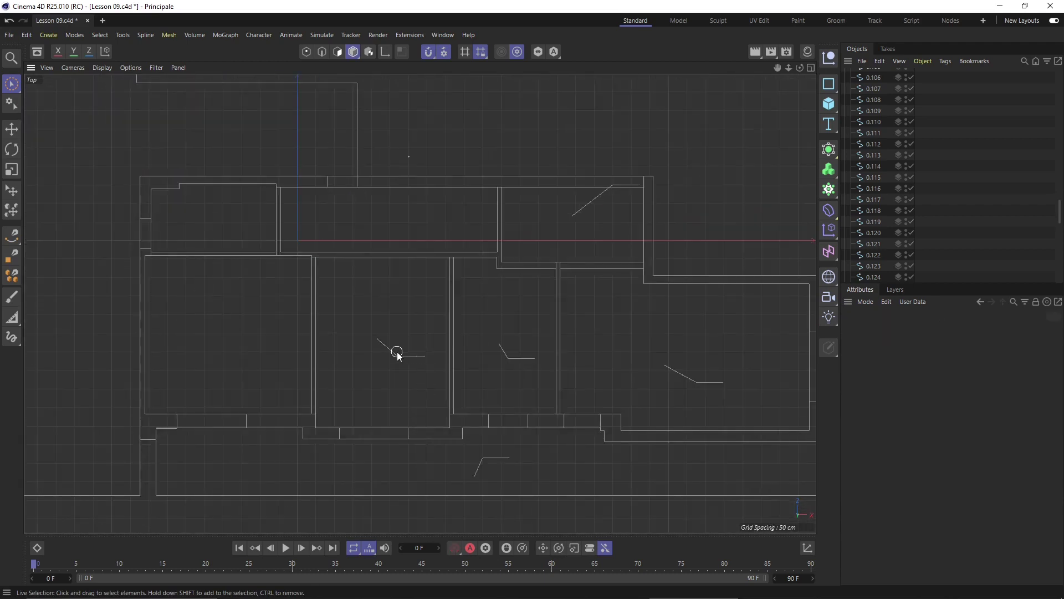
left_click(484, 462)
key("Delete")
- Delete the small diagonal spline in the upper outline
scroll(613, 183, "up", 4)
scroll(556, 221, "down", 4)
left_click(621, 457)
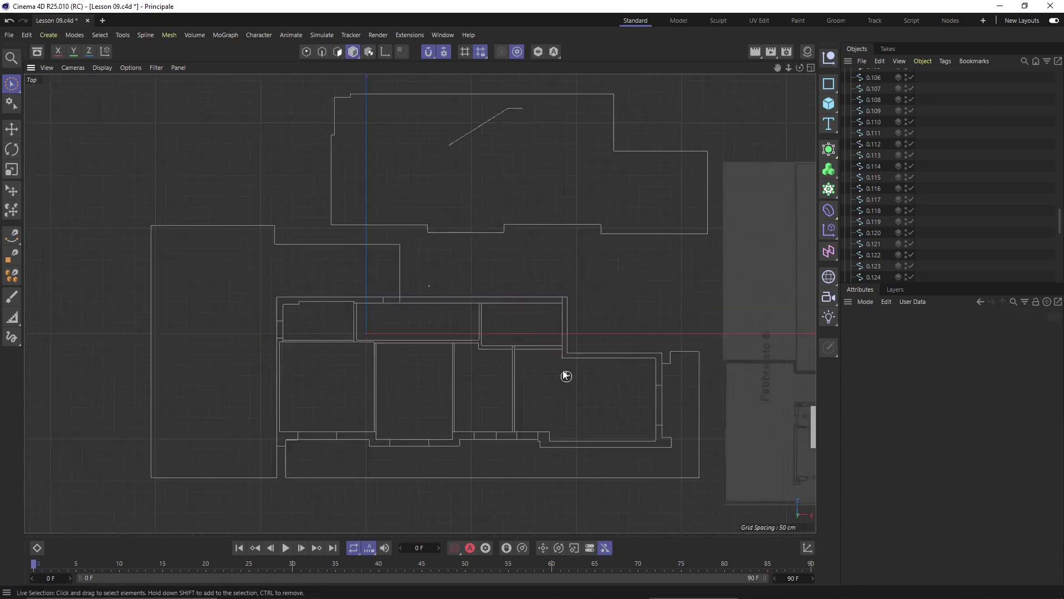
scroll(563, 373, "down", 2)
left_click(517, 198)
key("Delete")
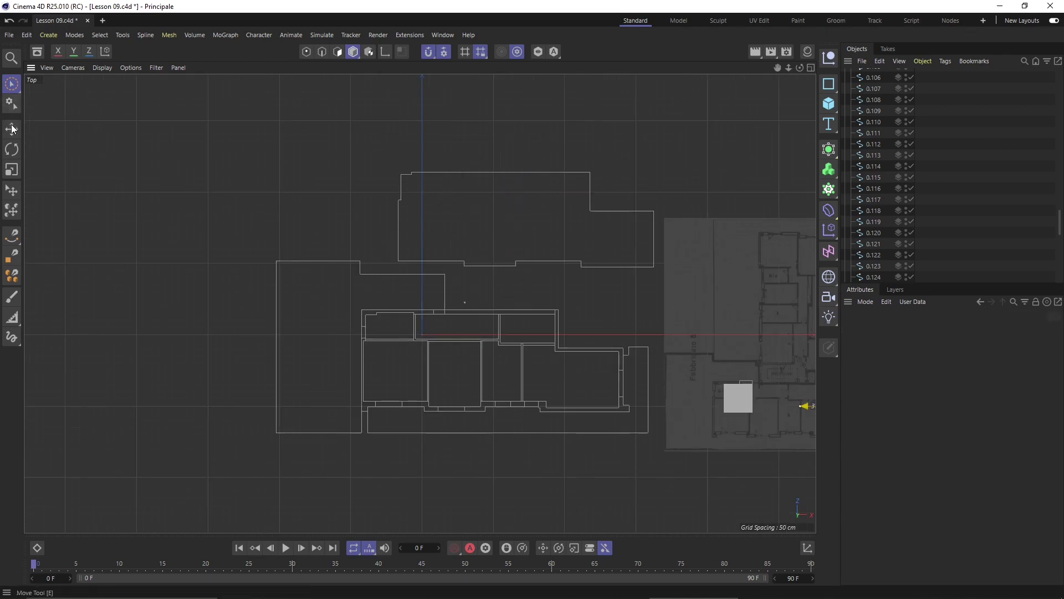
- Box-select the 16-spline upper building outline and delete it
left_click(11, 84)
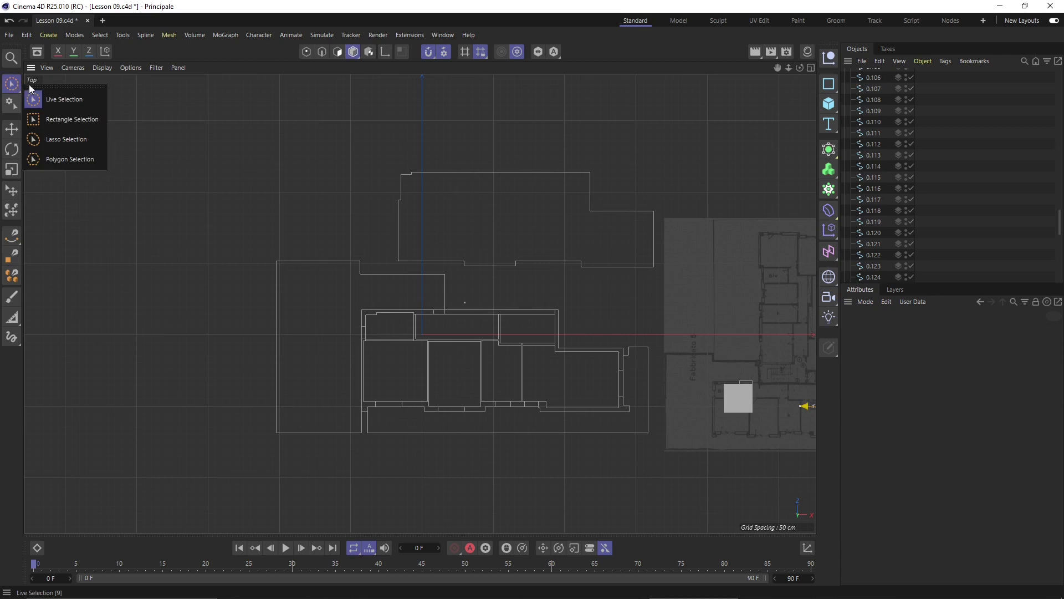
left_click(67, 119)
left_click_drag(339, 129, 705, 268)
left_click(654, 295)
scroll(654, 295, "up", 2)
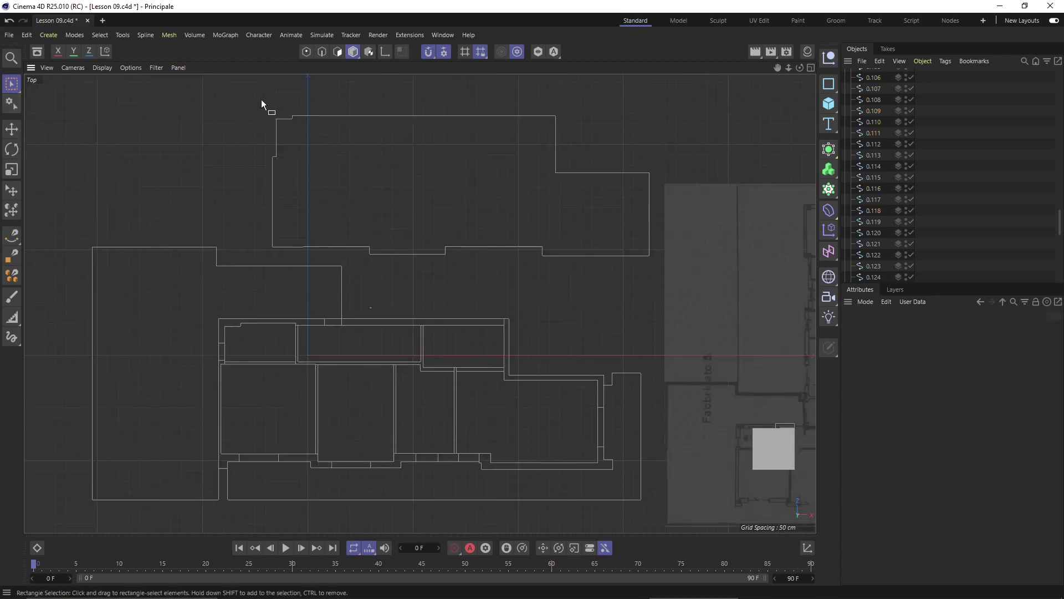
left_click_drag(262, 94, 688, 259)
key("Delete")
scroll(388, 257, "down", 2)
scroll(368, 317, "up", 2)
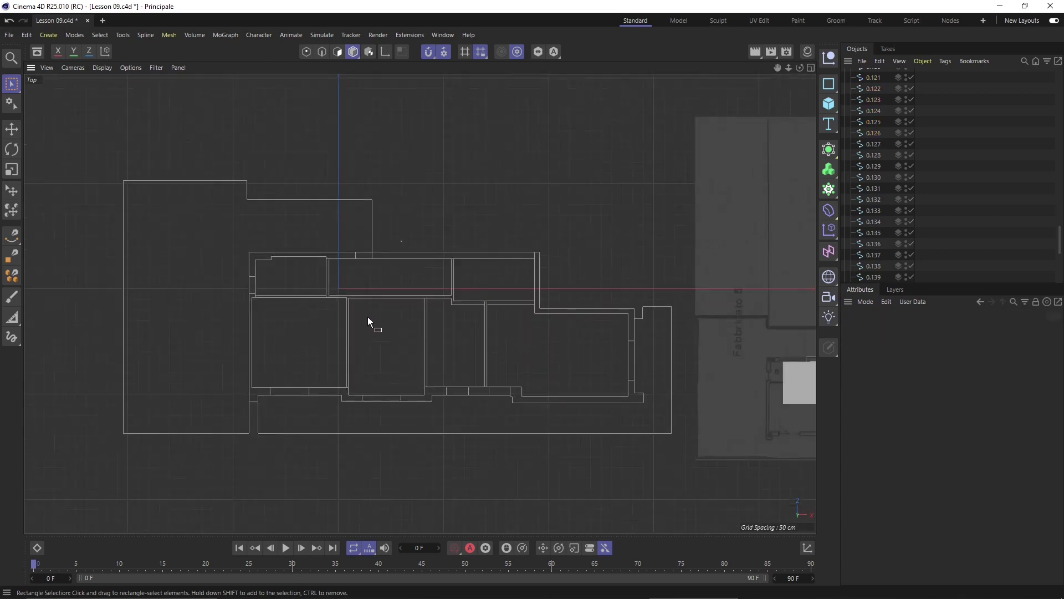
scroll(368, 317, "up", 2)
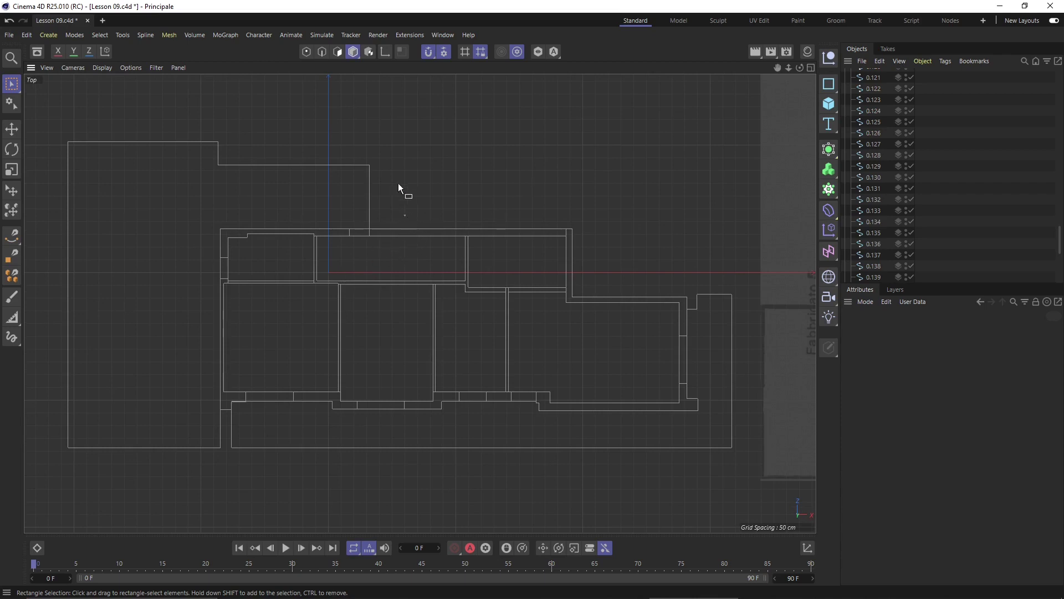
scroll(394, 179, "down", 2)
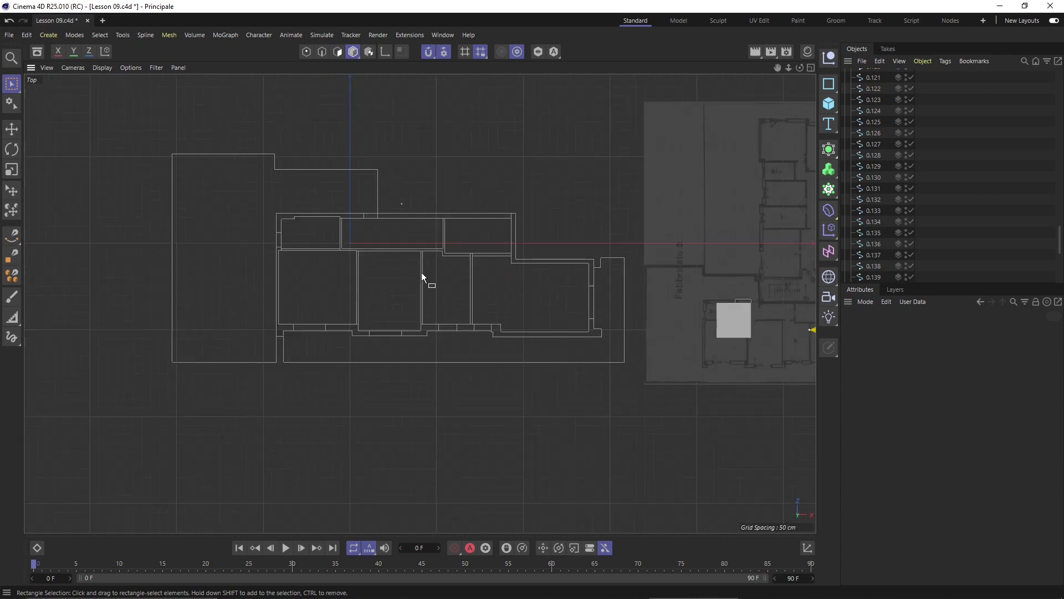
scroll(431, 229, "up", 1)
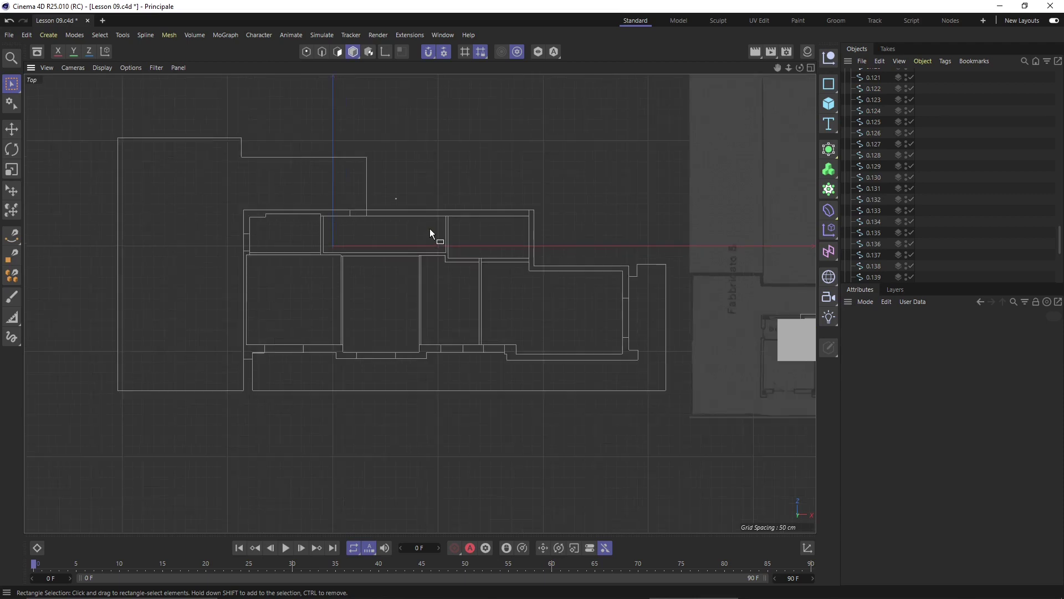
scroll(430, 228, "up", 1)
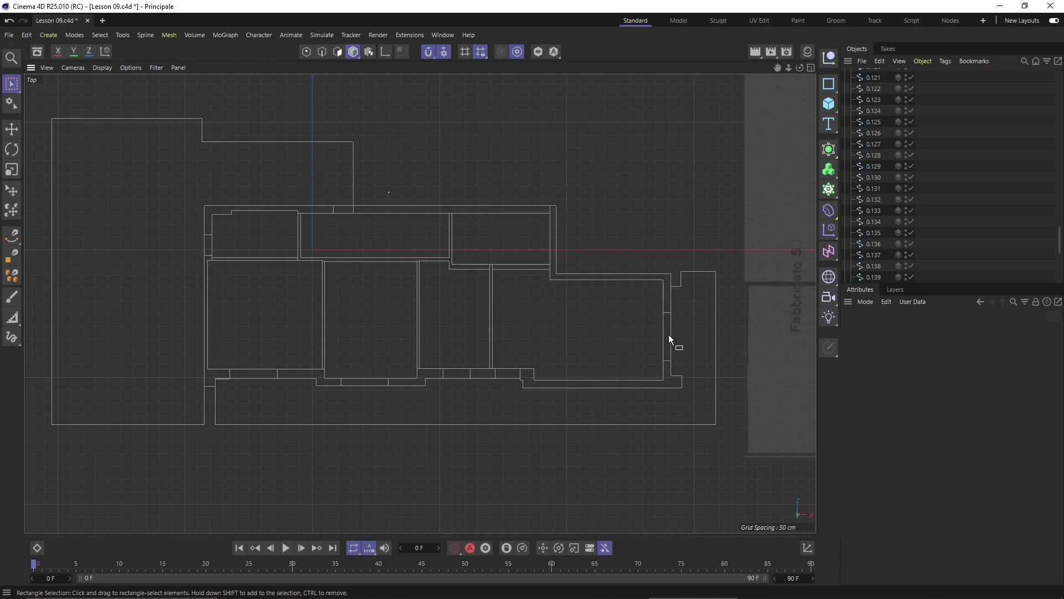
scroll(641, 324, "up", 1)
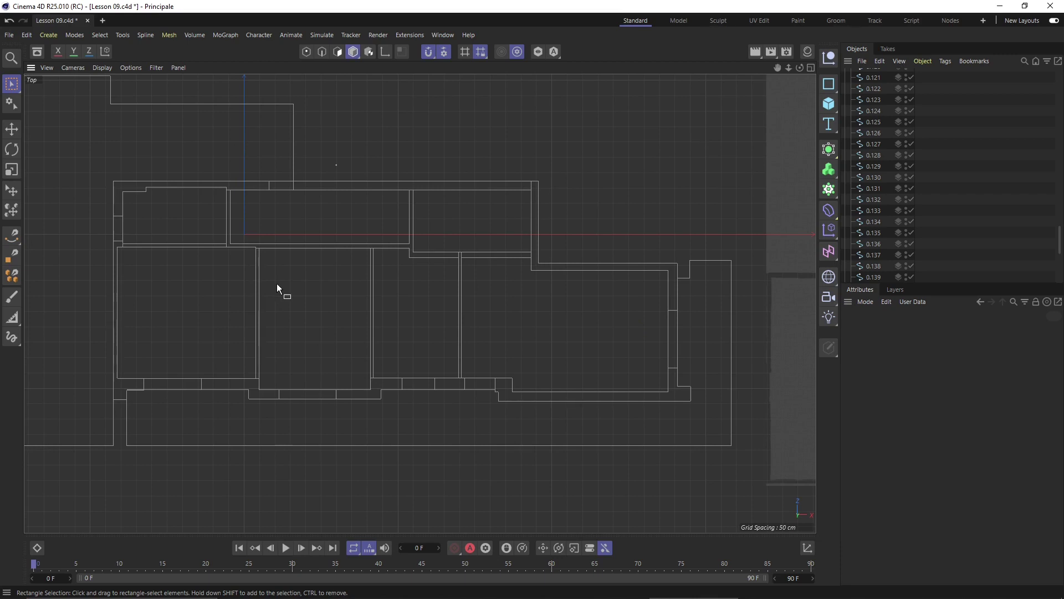
scroll(445, 332, "up", 2)
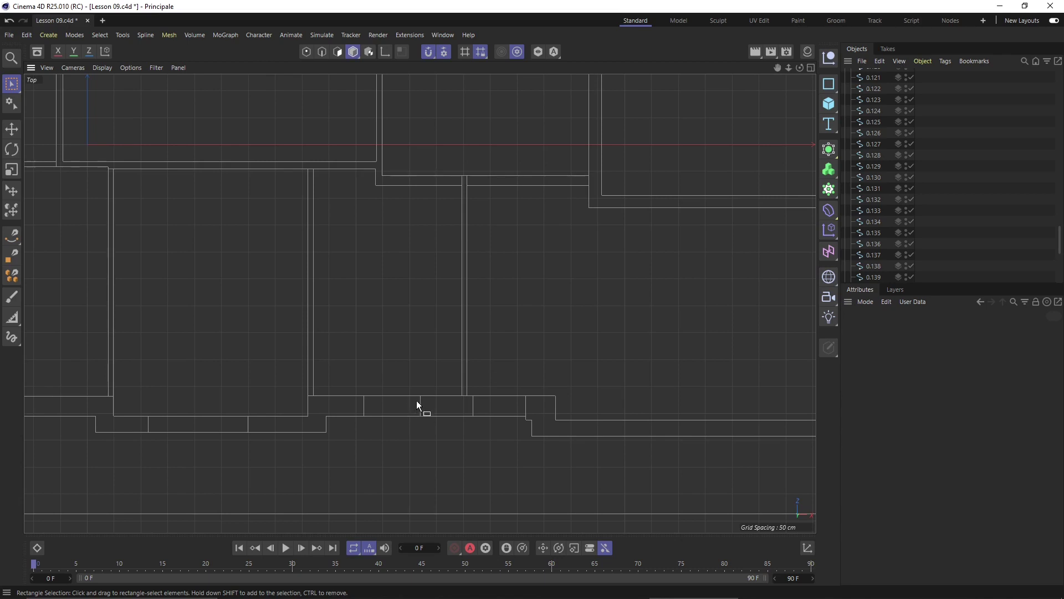
scroll(417, 400, "down", 2)
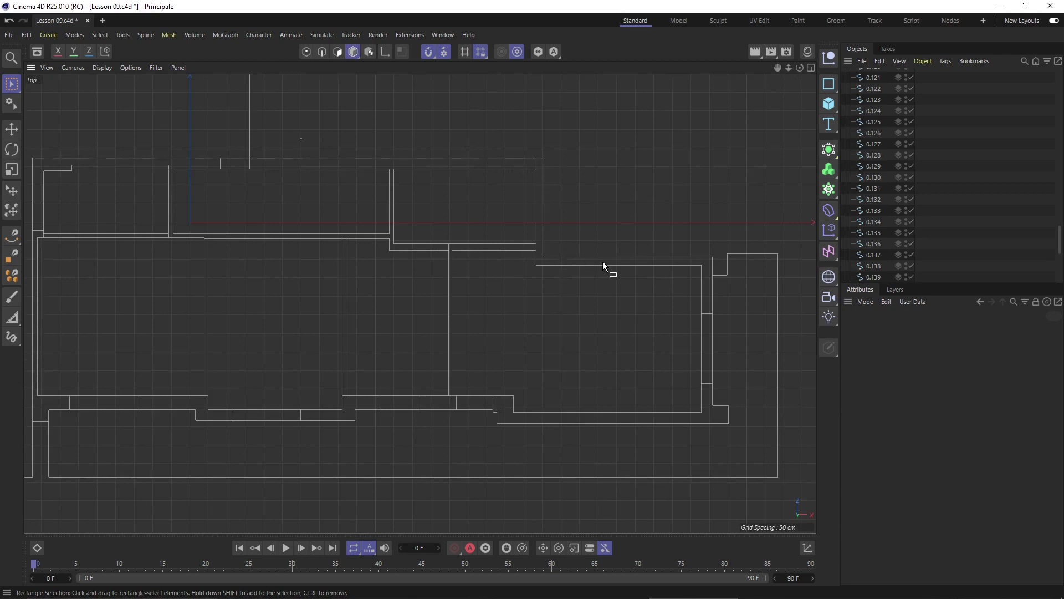
scroll(605, 265, "down", 1)
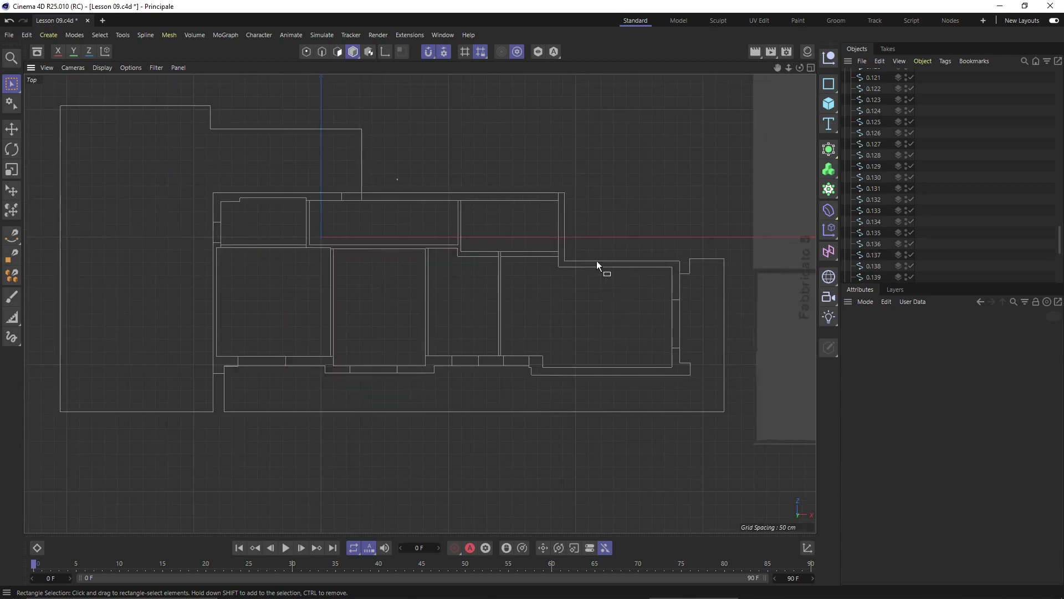
scroll(480, 344, "up", 1)
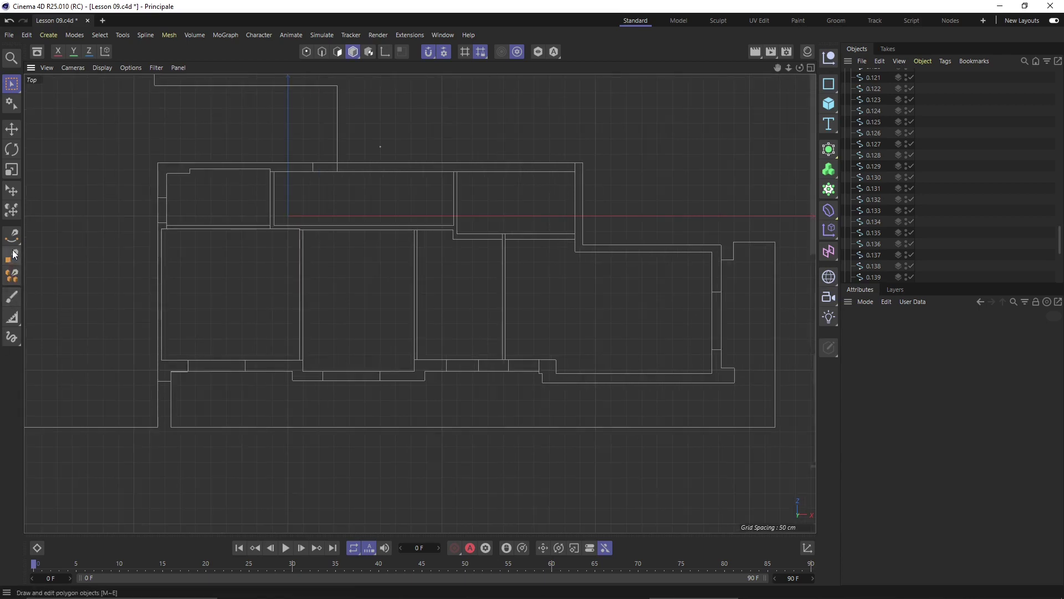
- Switch to the Measure & Construction tool from the left toolbar flyout
left_click(11, 317)
left_click(59, 353)
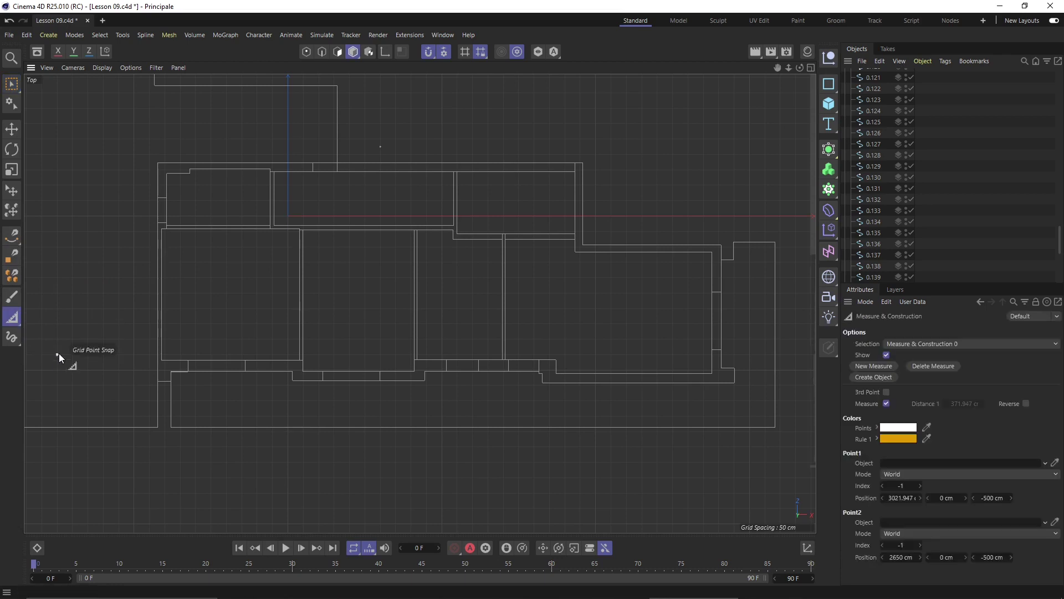
left_click(12, 317)
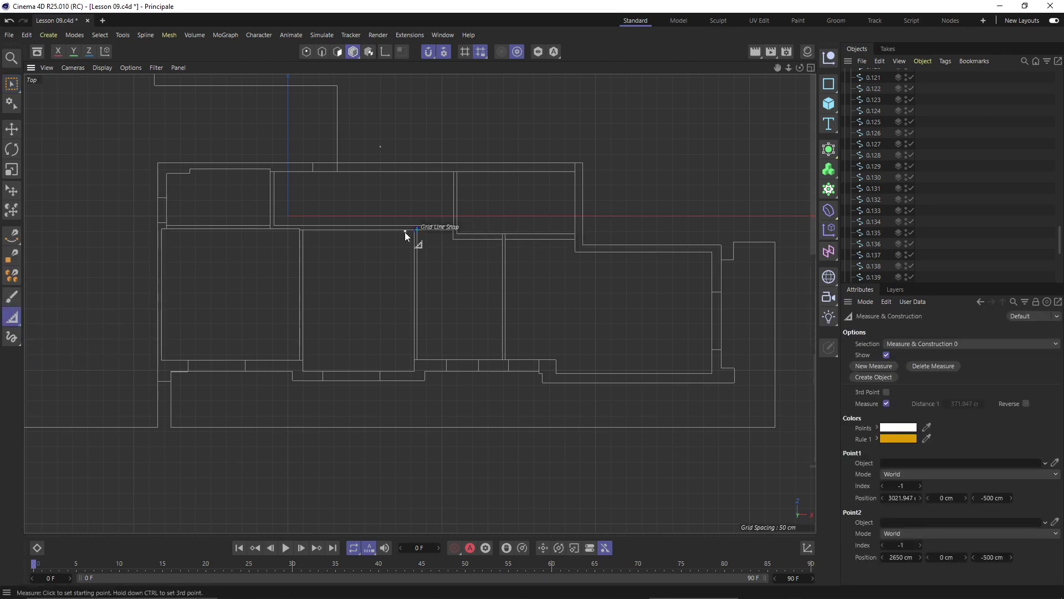
scroll(409, 233, "down", 2)
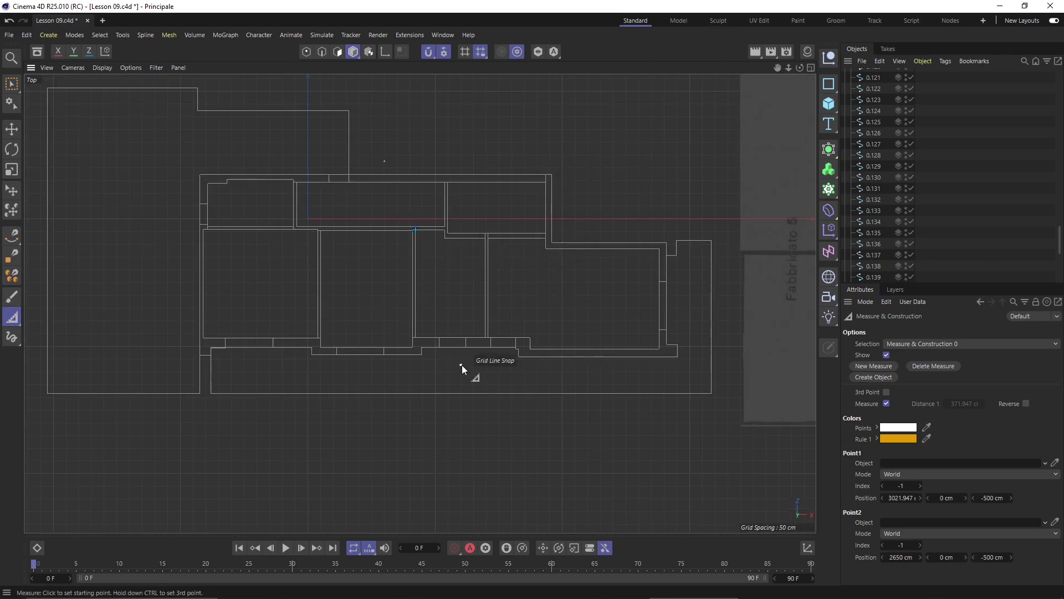
scroll(413, 339, "up", 8)
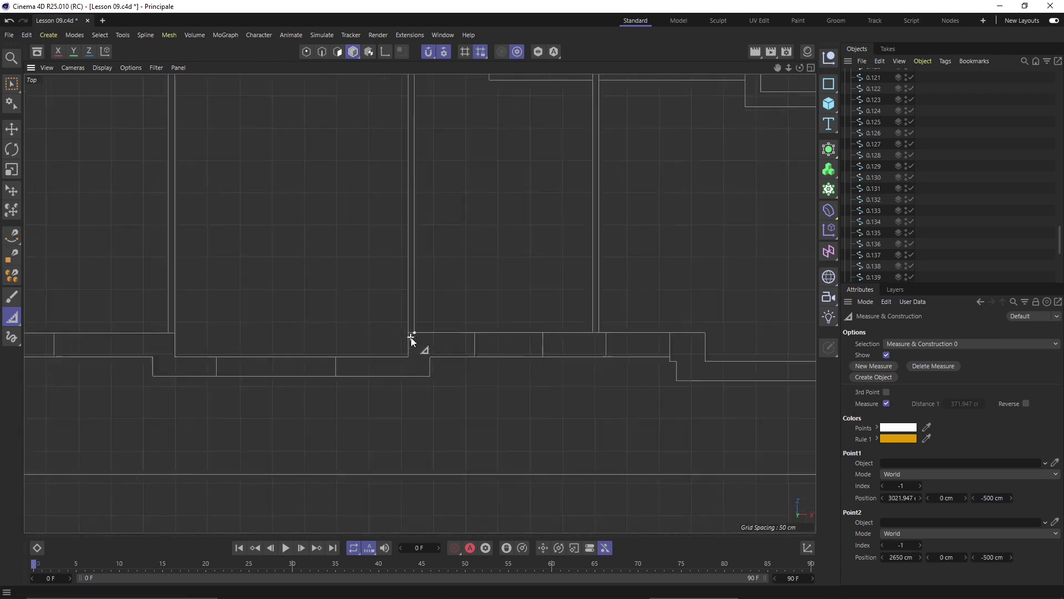
- Measure across a wall of the plan, showing a 10 cm thickness
left_click(402, 316)
left_click_drag(402, 314, 427, 316)
scroll(394, 301, "down", 8)
scroll(397, 261, "down", 2)
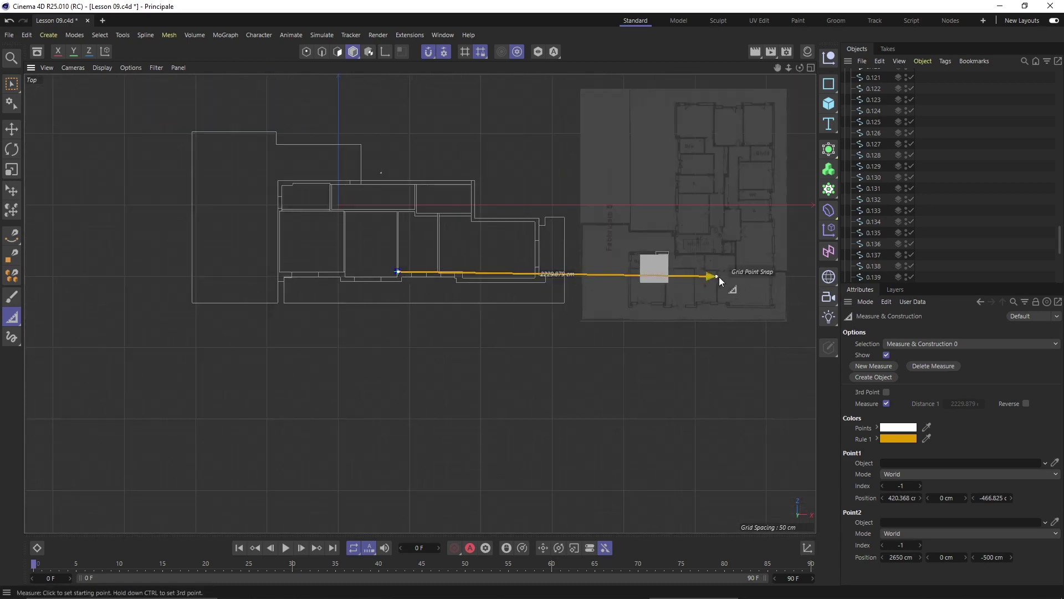
left_click_drag(718, 277, 453, 288)
scroll(392, 273, "up", 5)
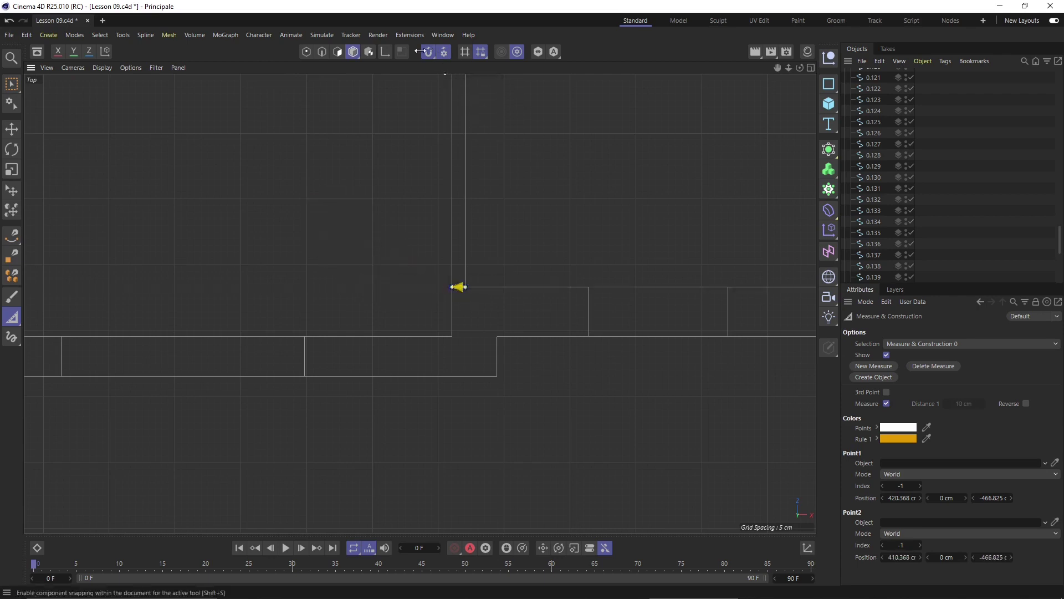
scroll(460, 291, "up", 5)
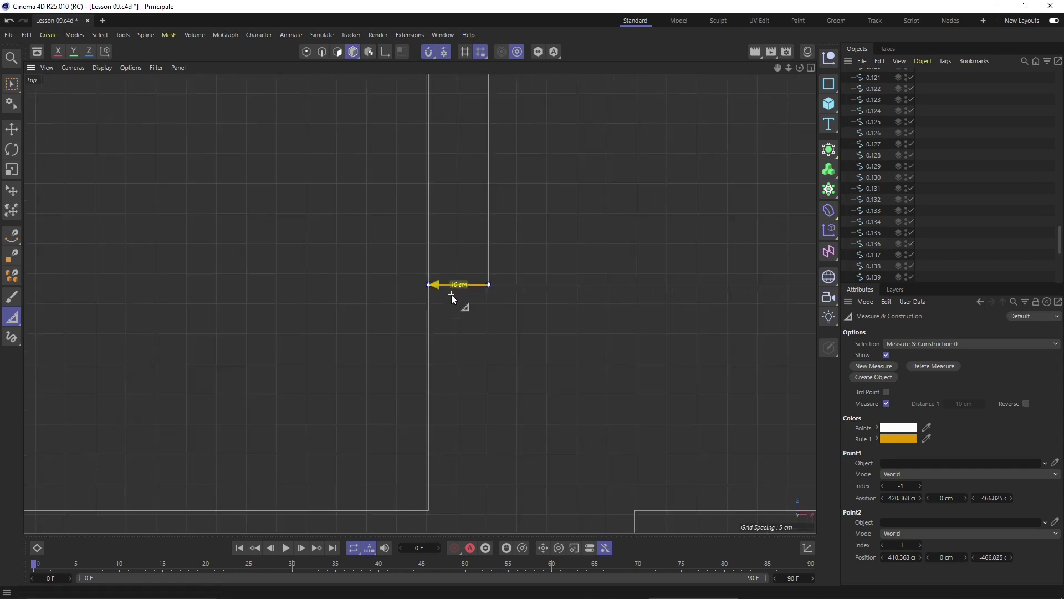
scroll(451, 297, "up", 3)
scroll(482, 294, "up", 1)
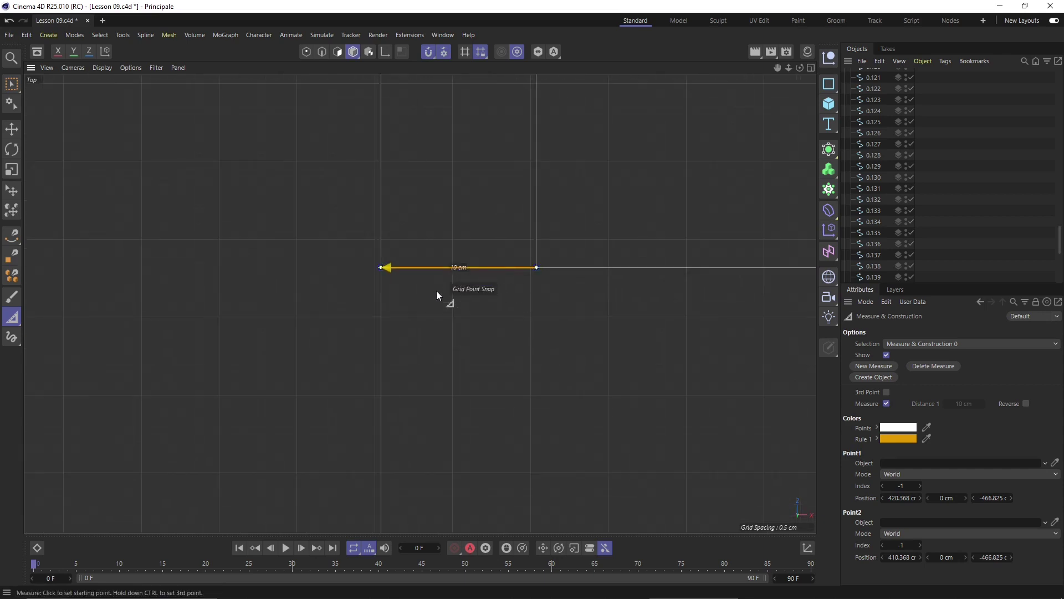
scroll(411, 363, "down", 5)
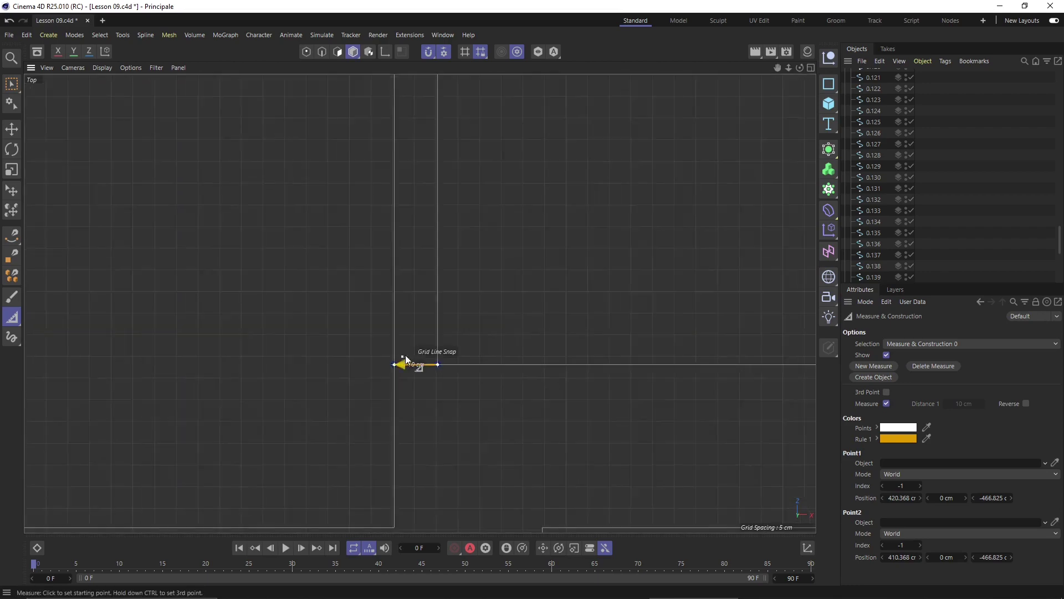
scroll(415, 367, "down", 5)
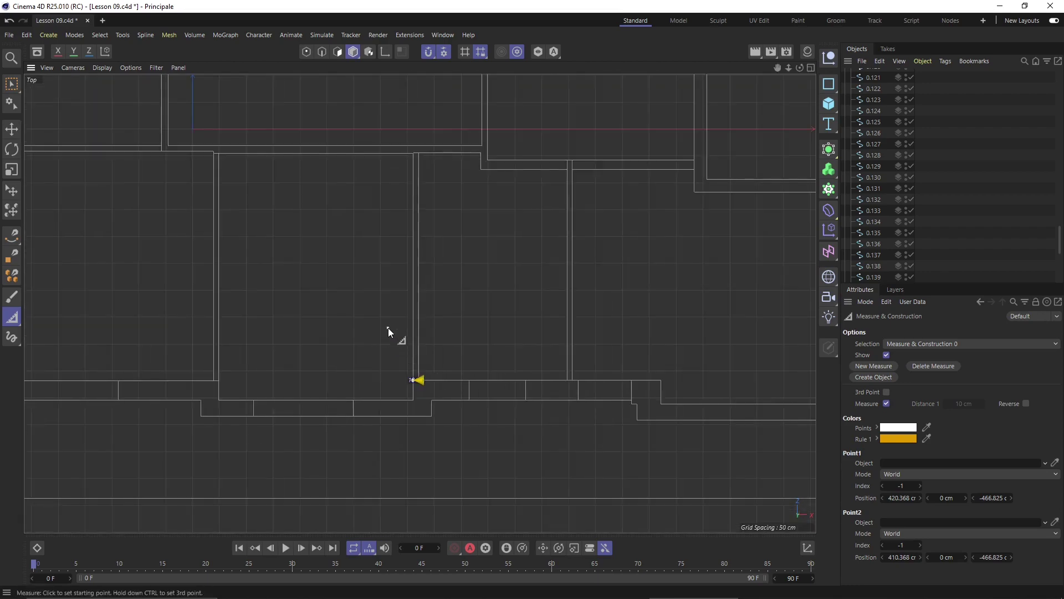
scroll(388, 327, "down", 1)
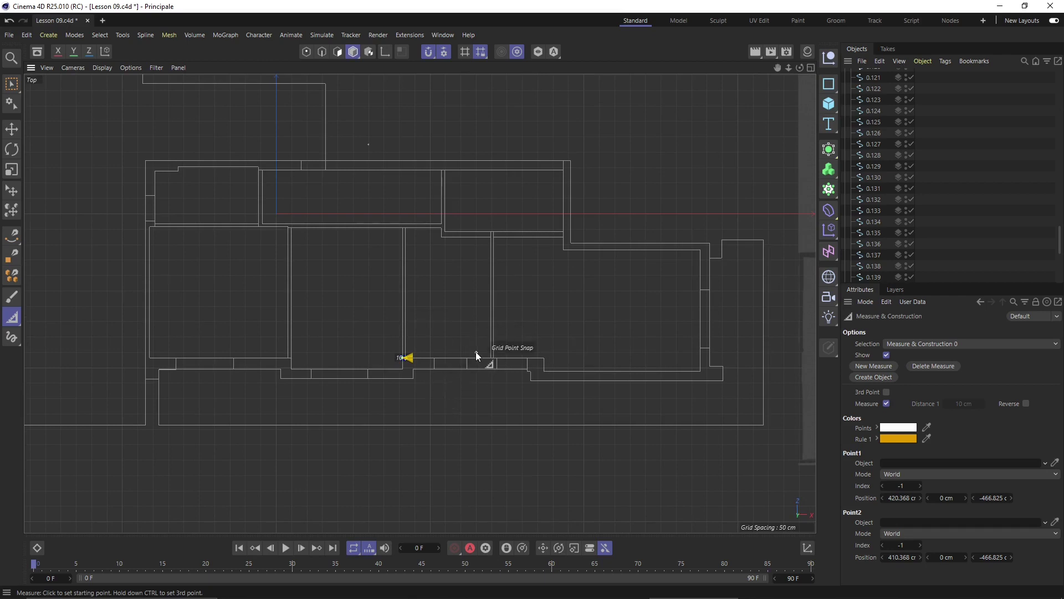
- Hide the 10 cm wall measurement, then delete it from the Measure & Construction tool
left_click(887, 355)
scroll(643, 386, "down", 5)
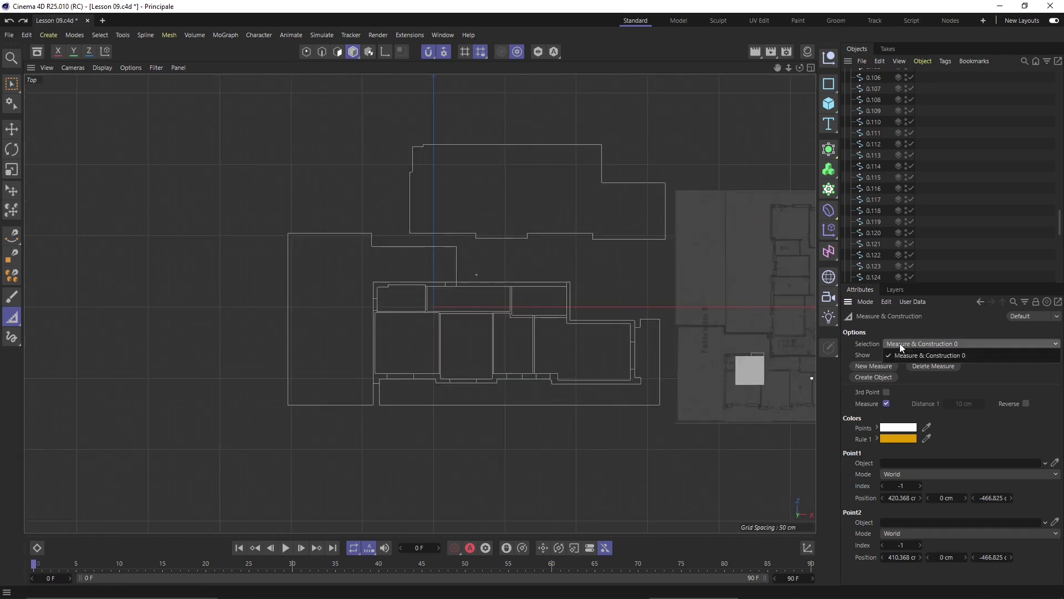
left_click(926, 366)
scroll(574, 383, "up", 4)
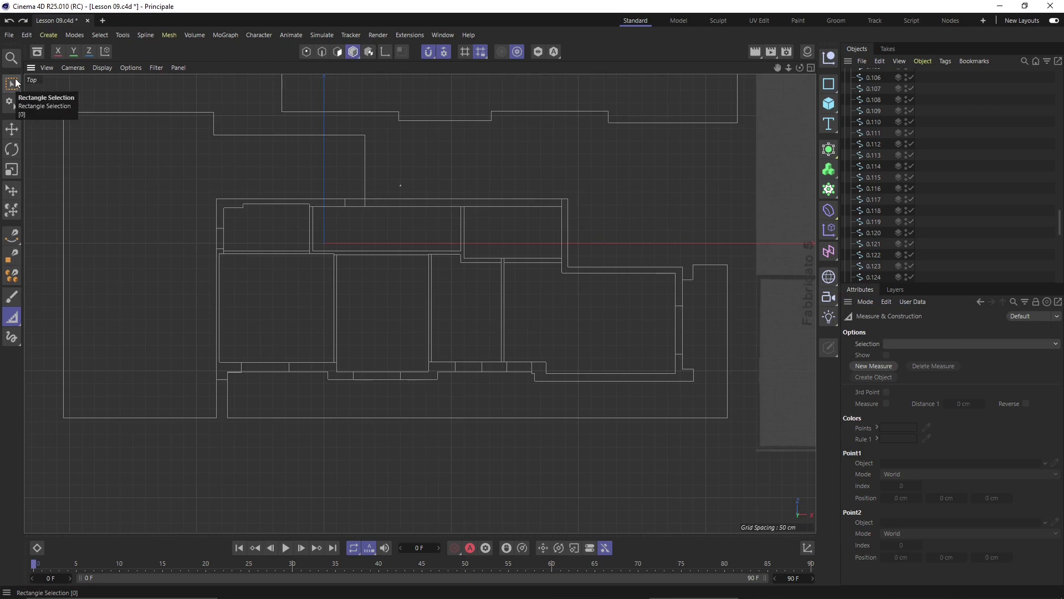
scroll(251, 357, "down", 2)
scroll(251, 357, "down", 3)
scroll(186, 289, "up", 2)
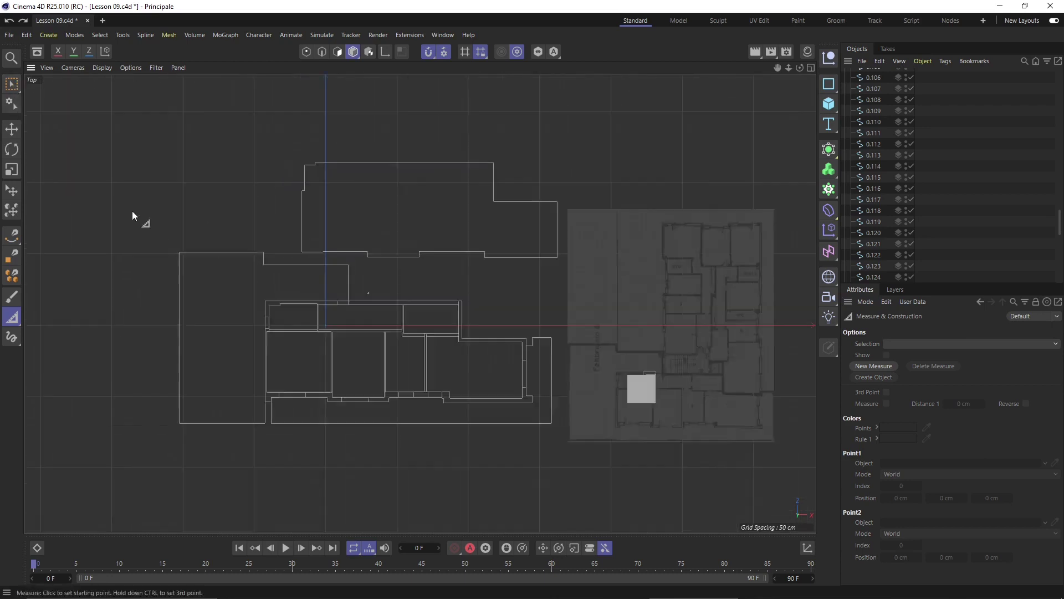
left_click(46, 32)
- Scale the project from 1 Centimeters to 1 Millimeters, an effective 0.100x, with Scale Project
mouse_move(27, 35)
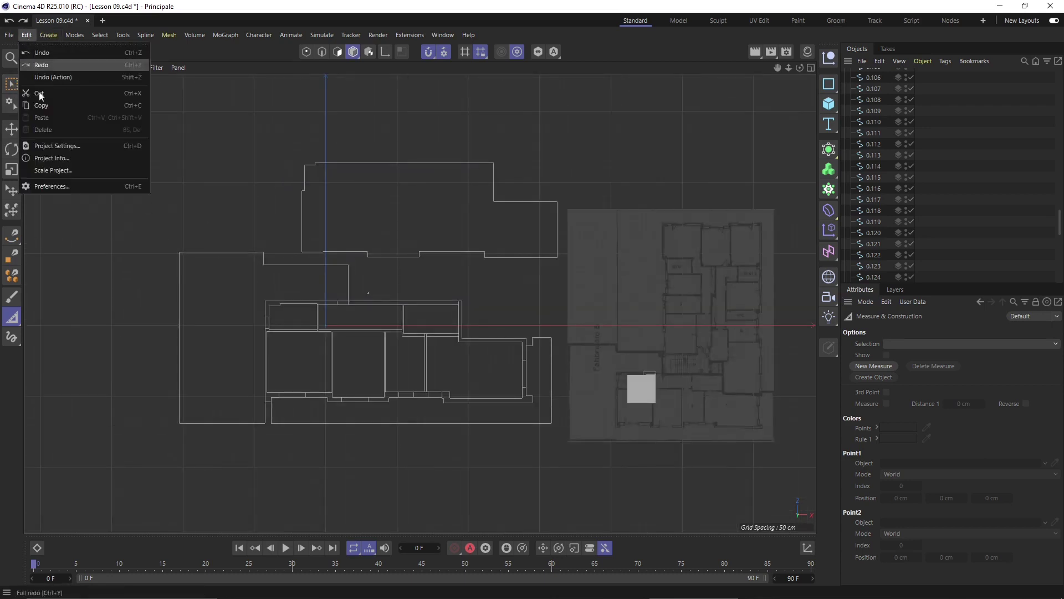
left_click(54, 169)
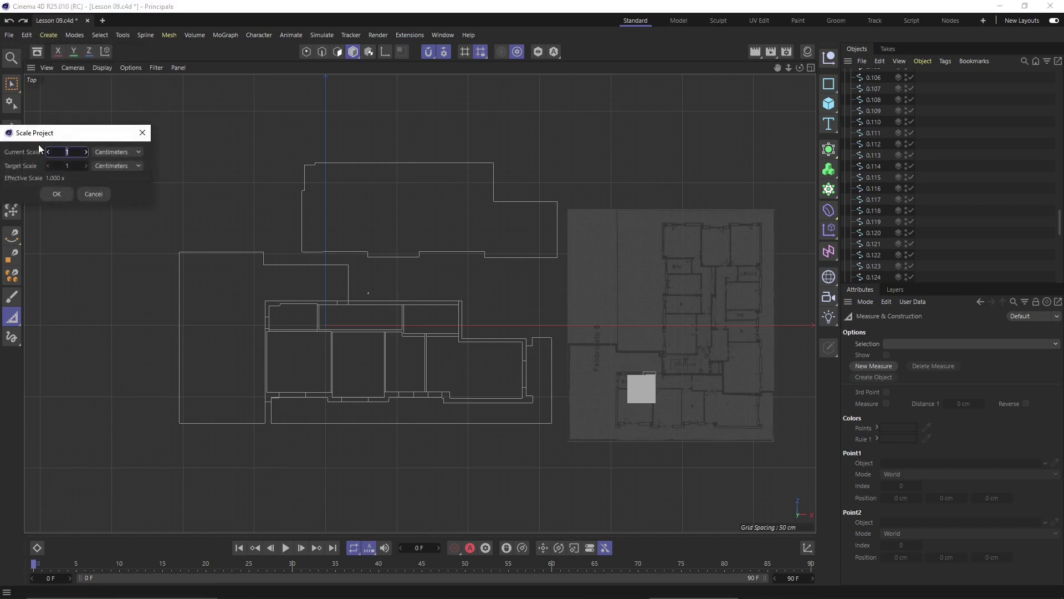
left_click_drag(43, 139, 424, 240)
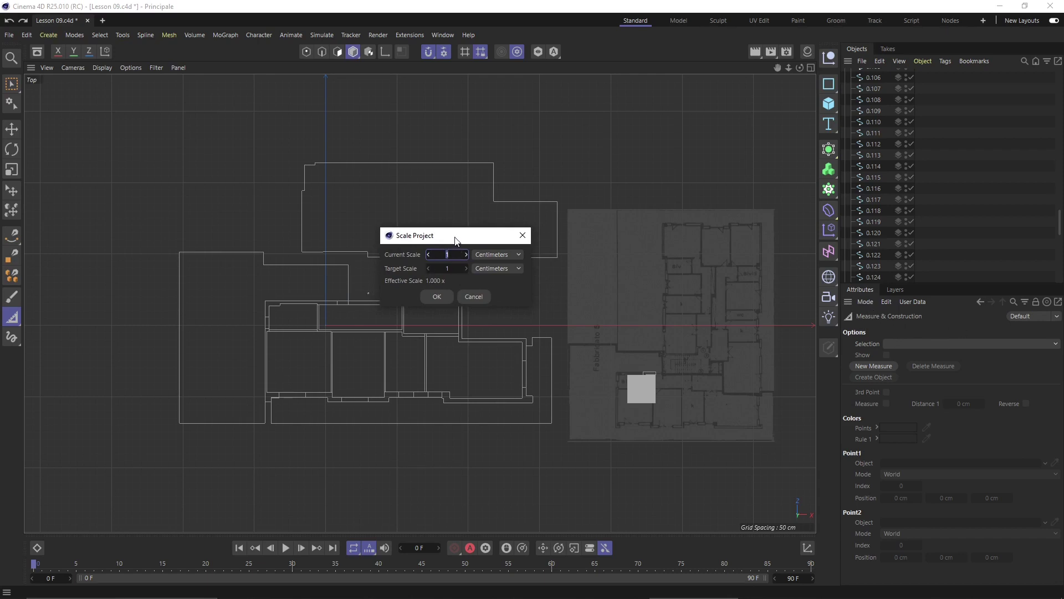
left_click_drag(456, 239, 451, 249)
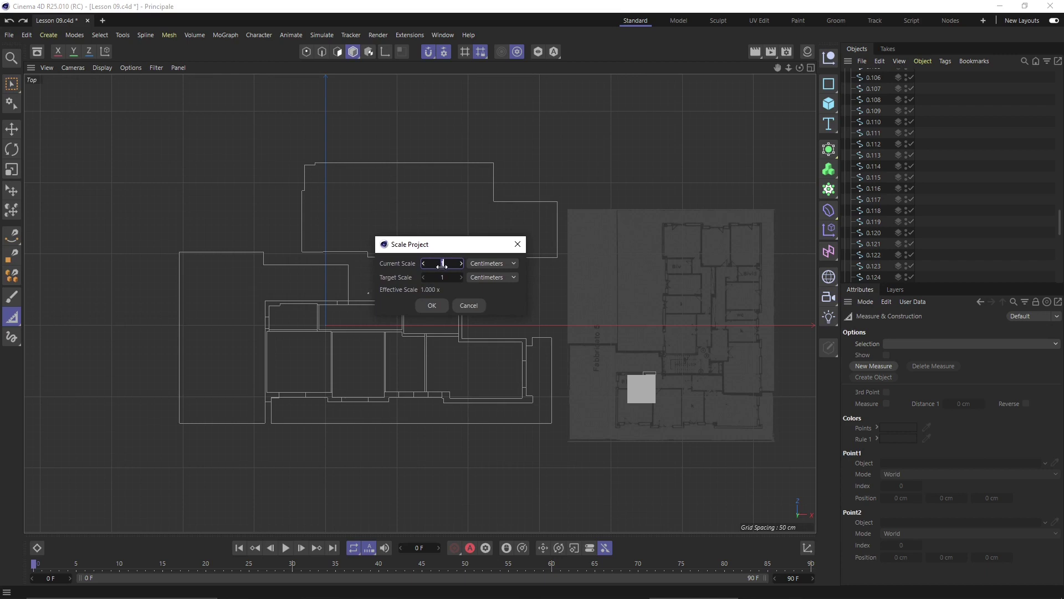
left_click(484, 277)
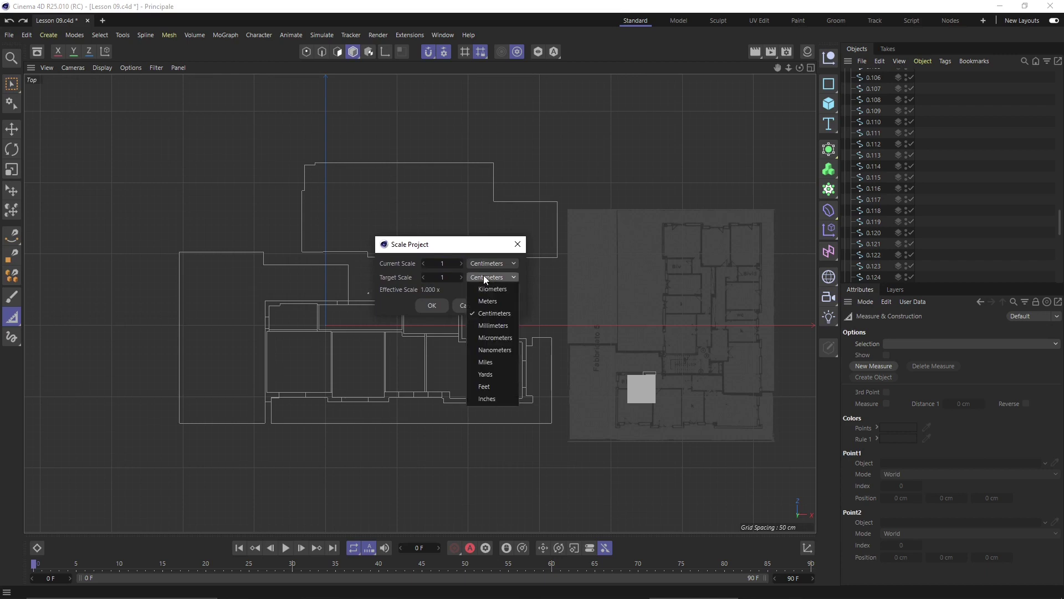
left_click(487, 327)
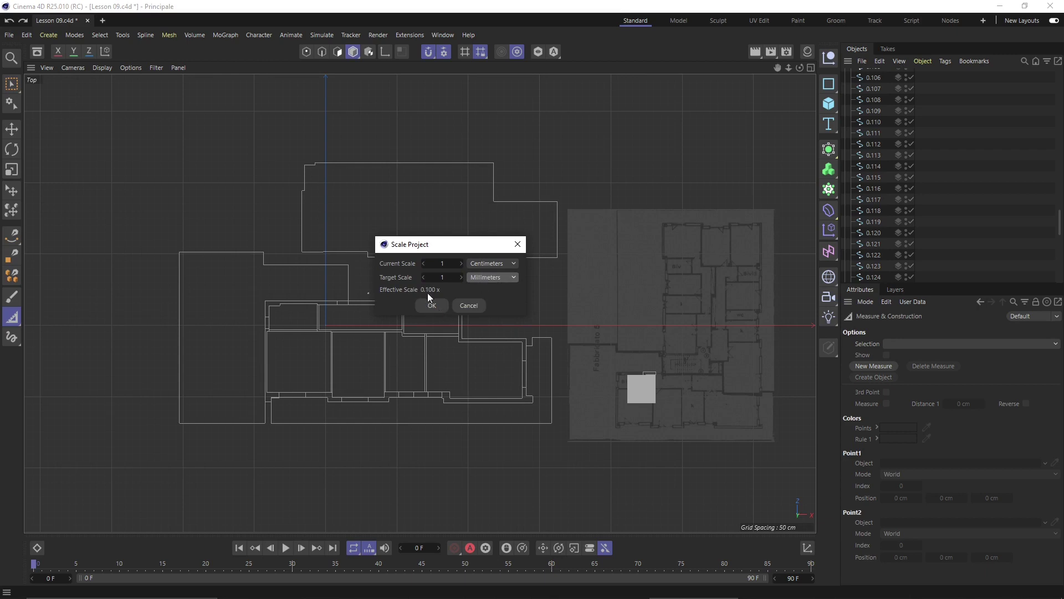
left_click(433, 305)
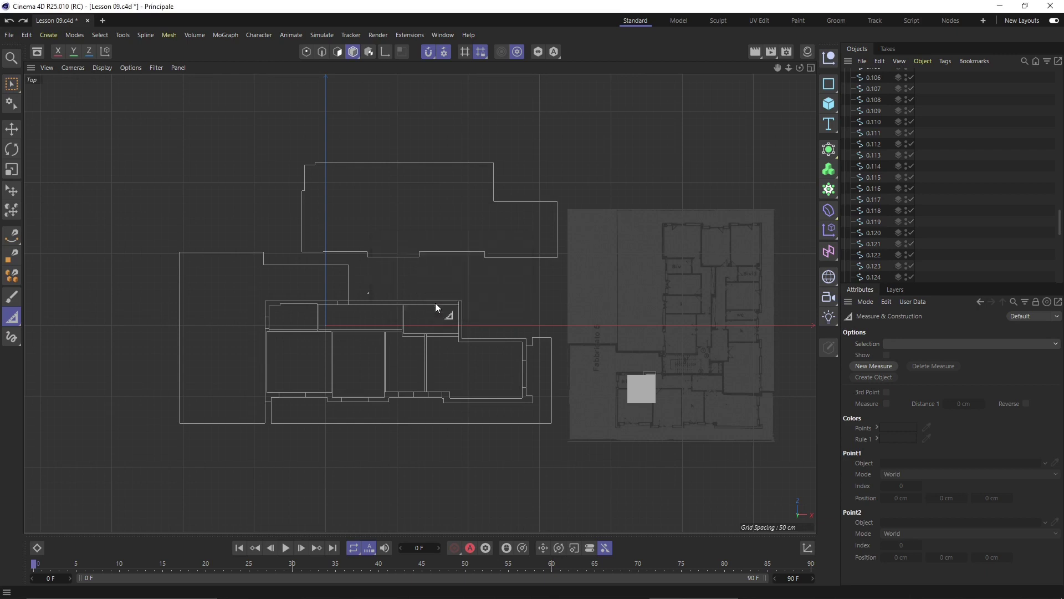